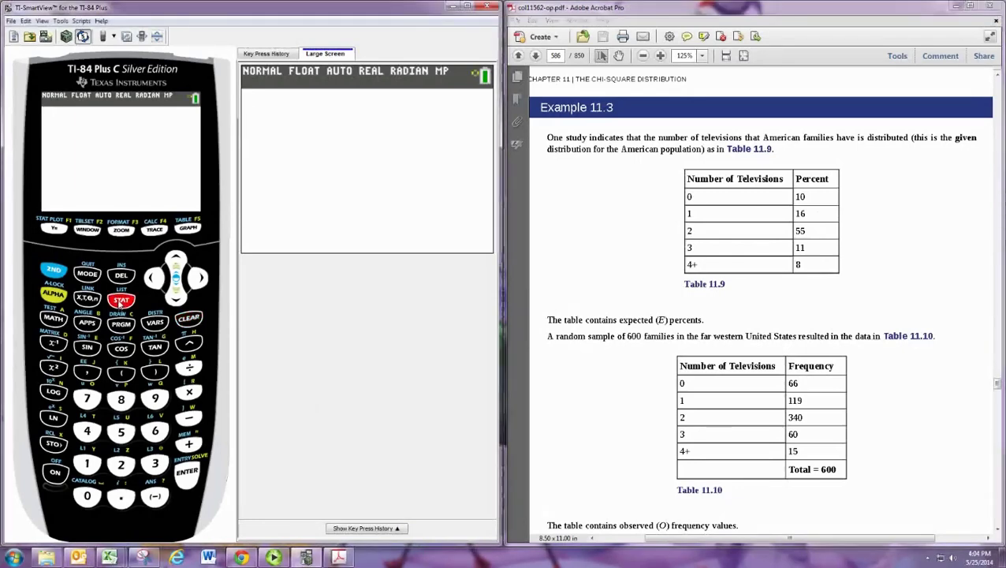
Open the list editor and clear lists L3, L2 and L1
click(121, 300)
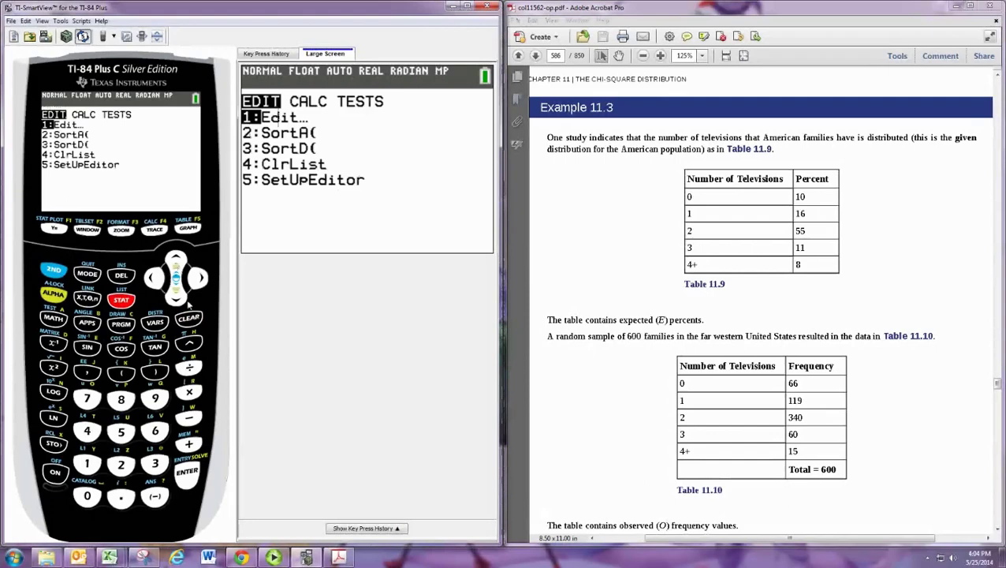
click(190, 476)
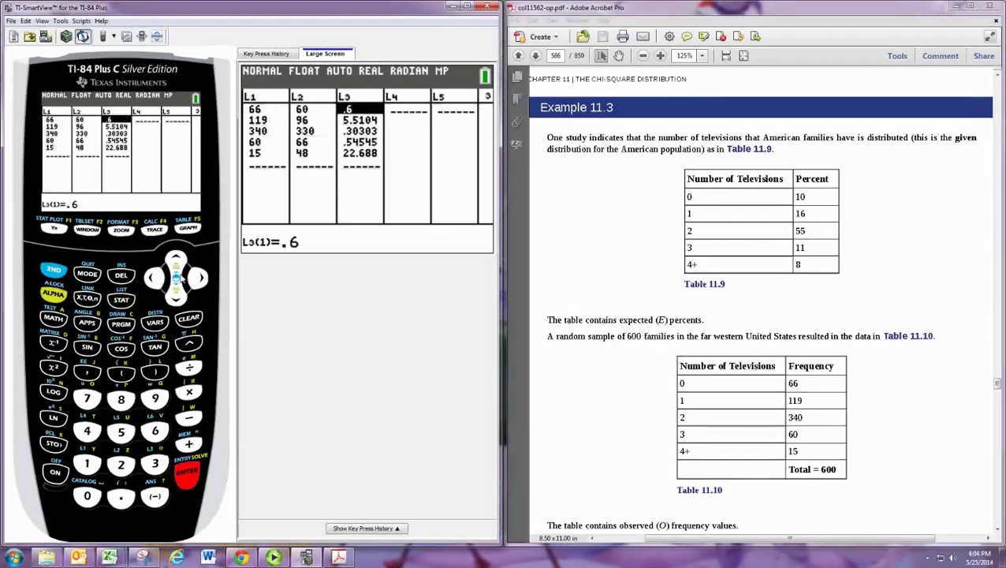
click(175, 260)
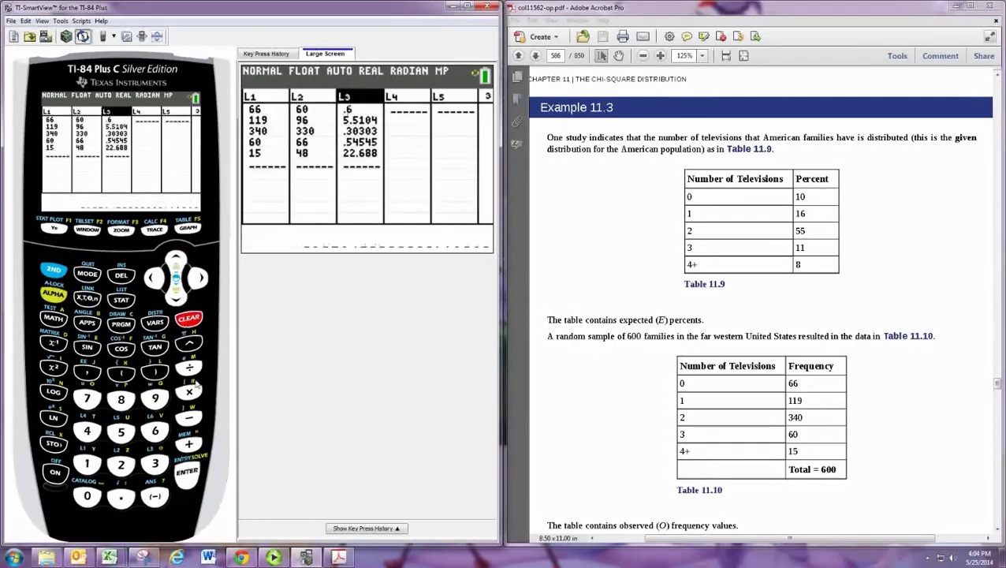
click(188, 319)
click(155, 277)
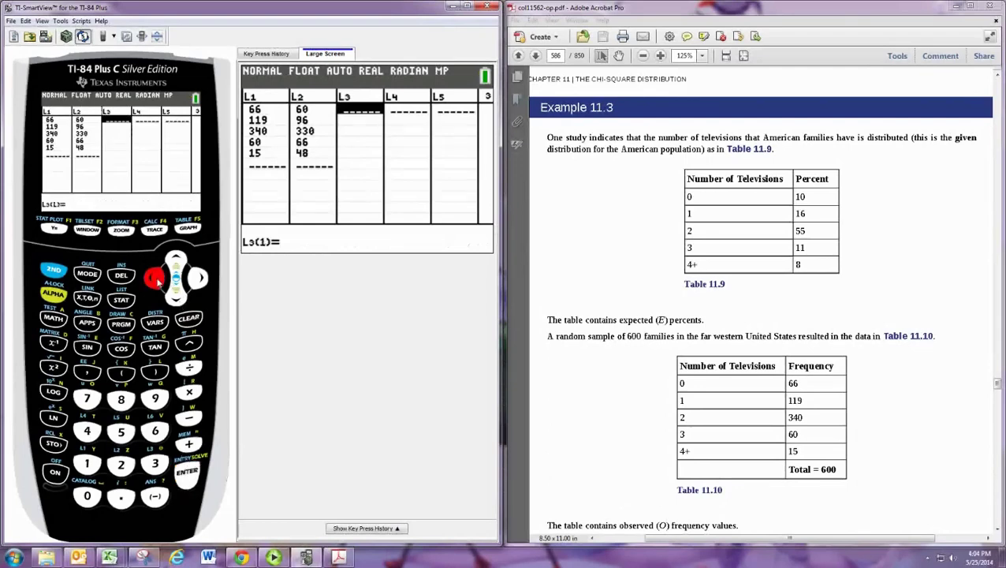
click(155, 277)
click(175, 260)
click(189, 318)
click(186, 471)
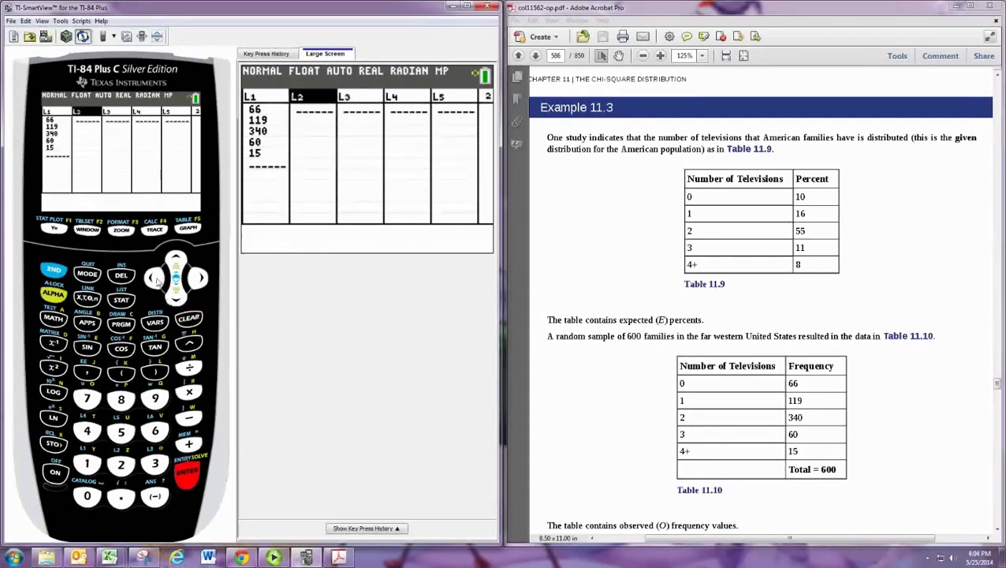
click(156, 277)
click(175, 261)
click(188, 319)
click(187, 471)
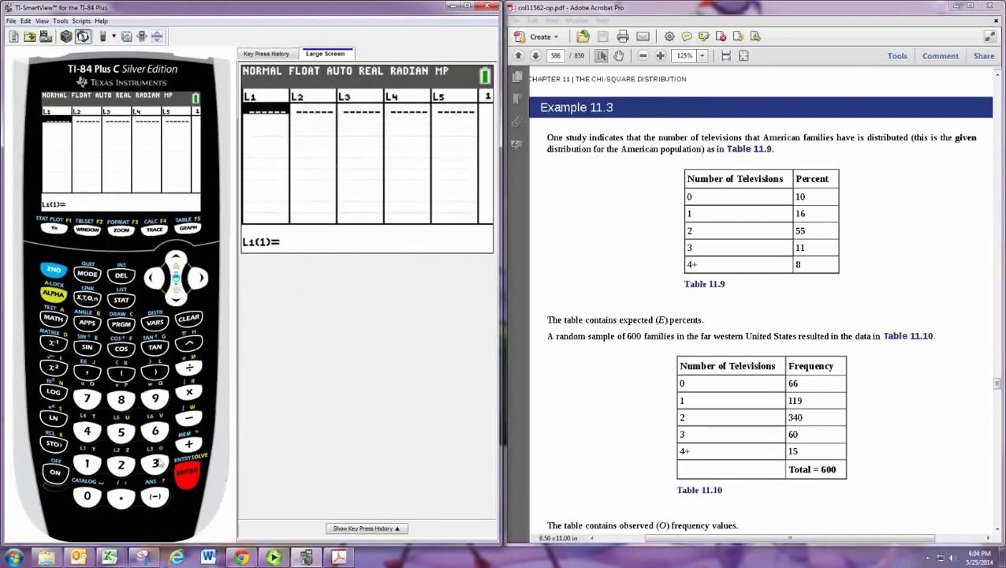
Enter 66 and 119 as the first two L1 values
click(156, 430)
click(155, 430)
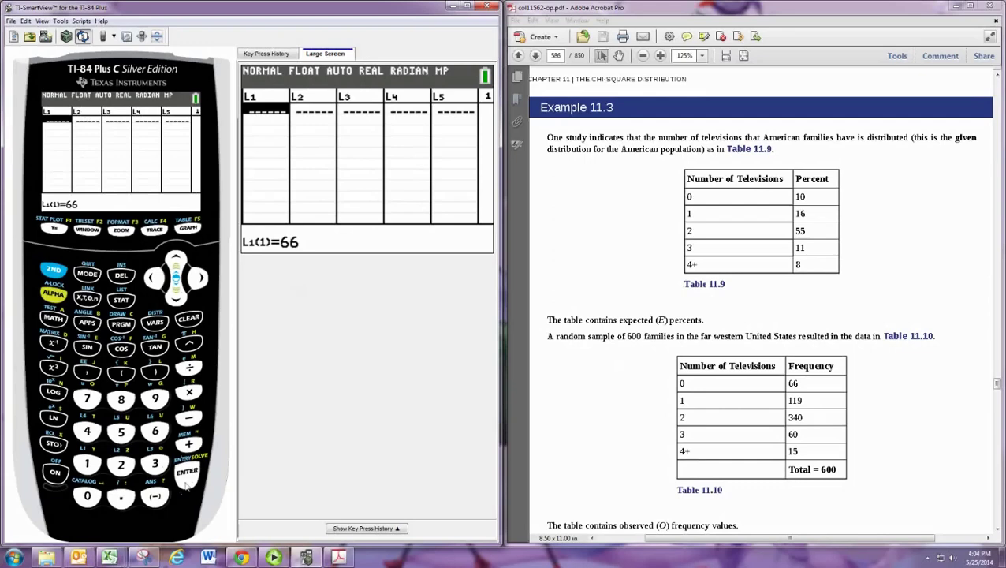
click(186, 472)
click(86, 464)
click(86, 464)
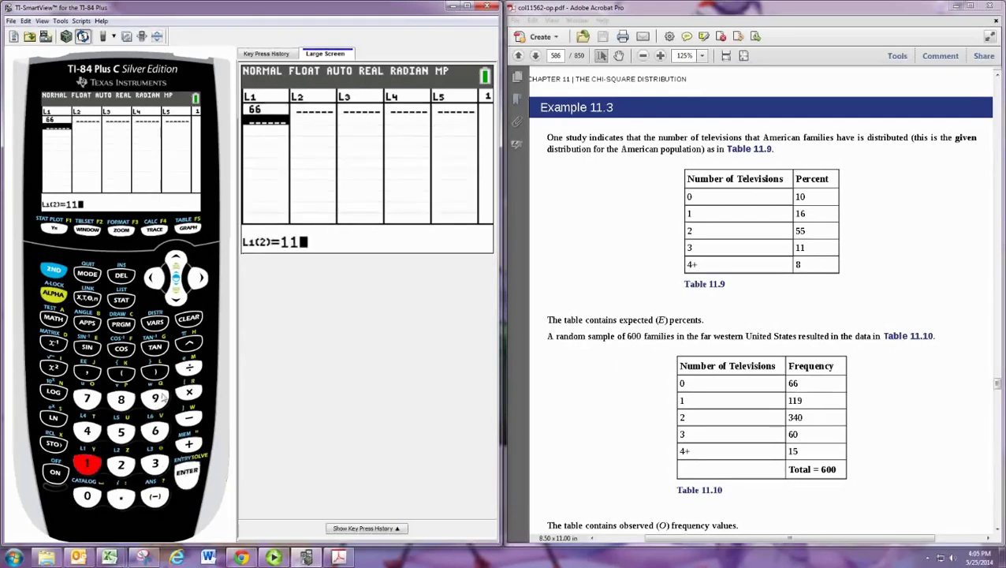
click(155, 399)
click(188, 472)
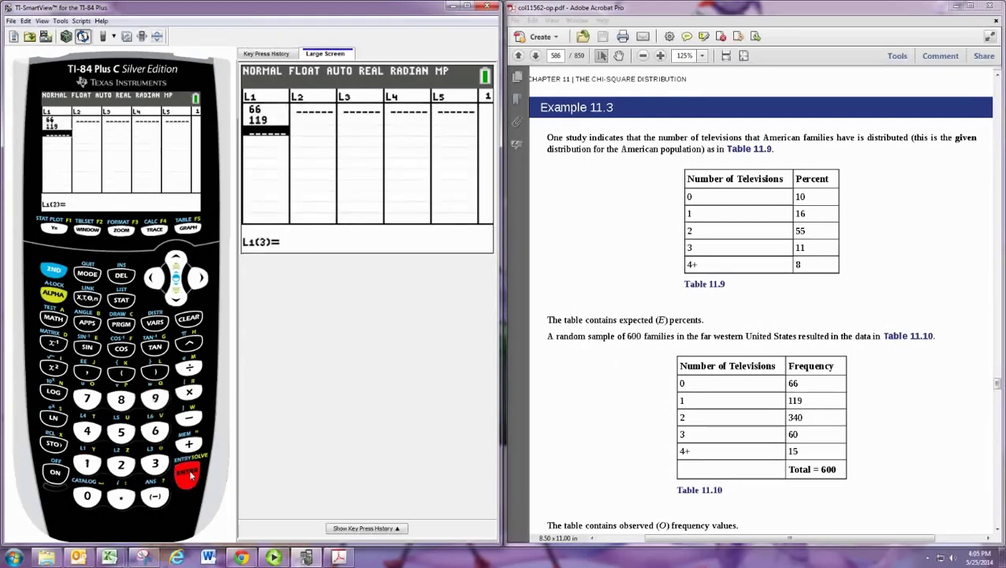
Enter 340, 60 and 15 as the remaining L1 values
click(156, 463)
click(87, 430)
click(86, 495)
click(187, 473)
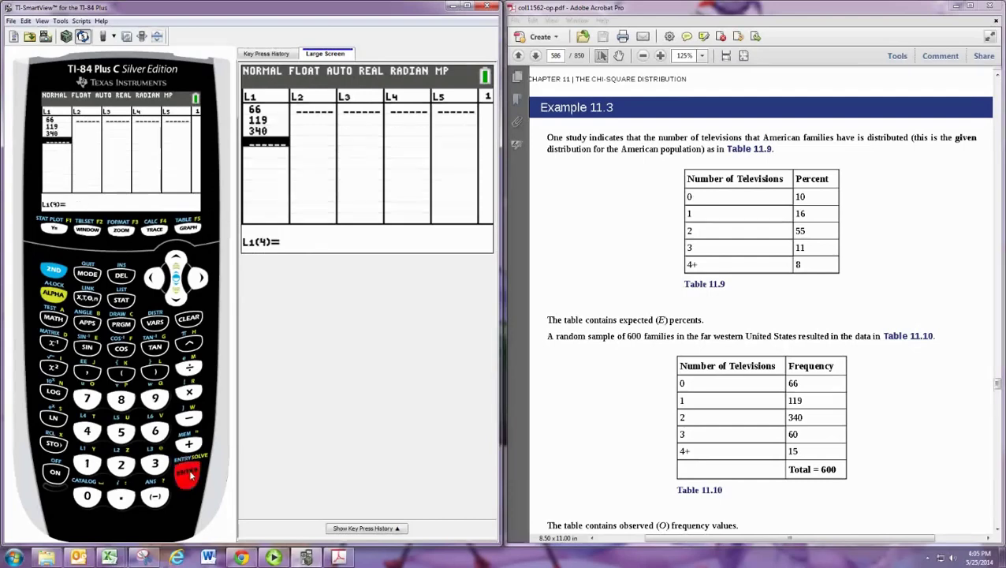
click(155, 430)
click(87, 495)
click(188, 472)
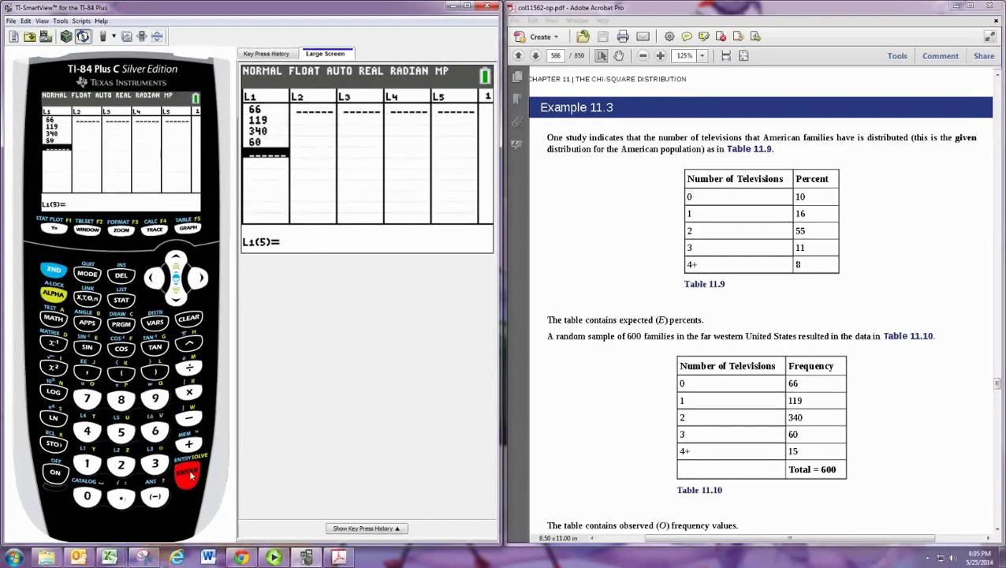
text(15)
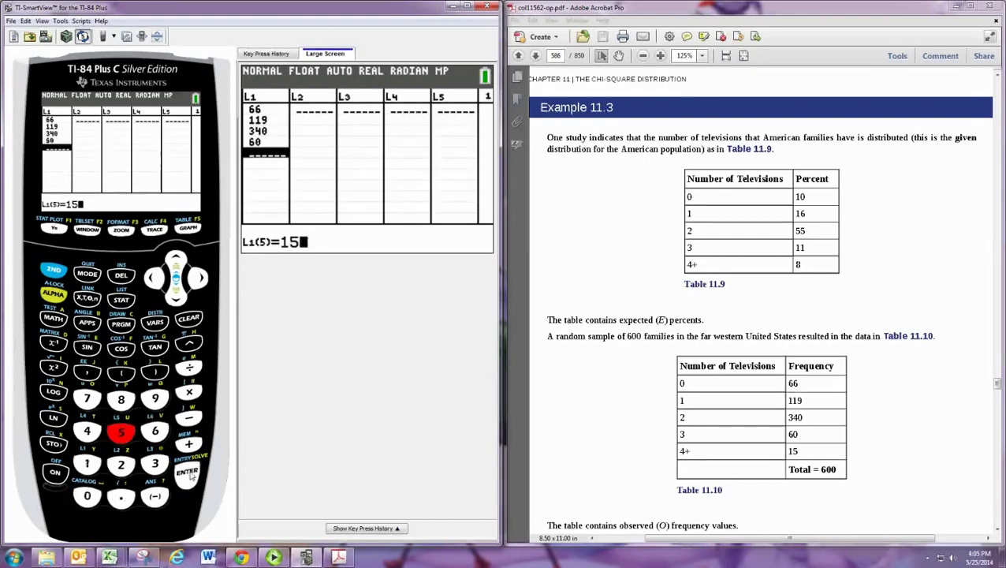
click(188, 473)
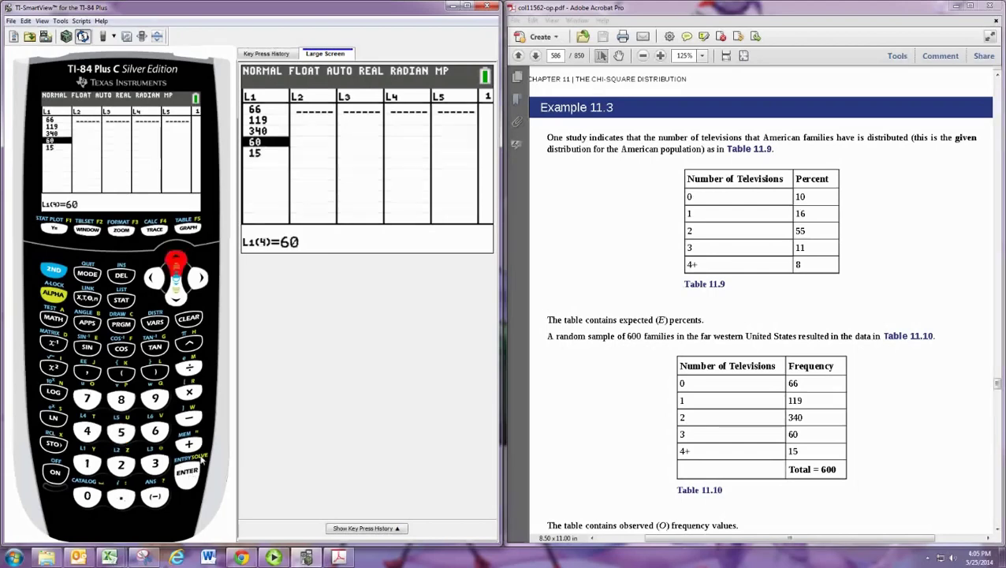
Enter 600*.1 as the first L2 value, giving 60
click(198, 277)
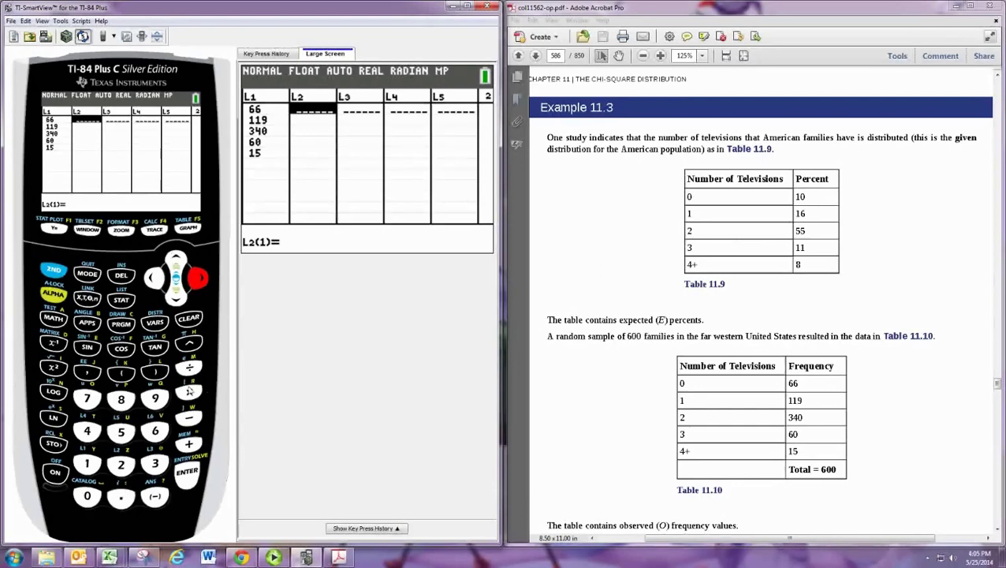
click(152, 434)
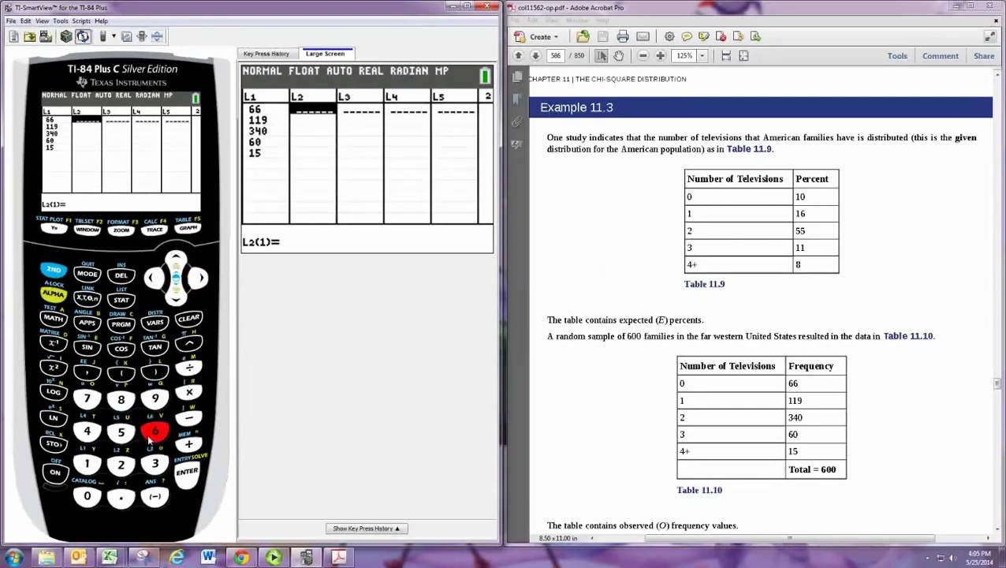
click(86, 495)
click(87, 495)
click(188, 391)
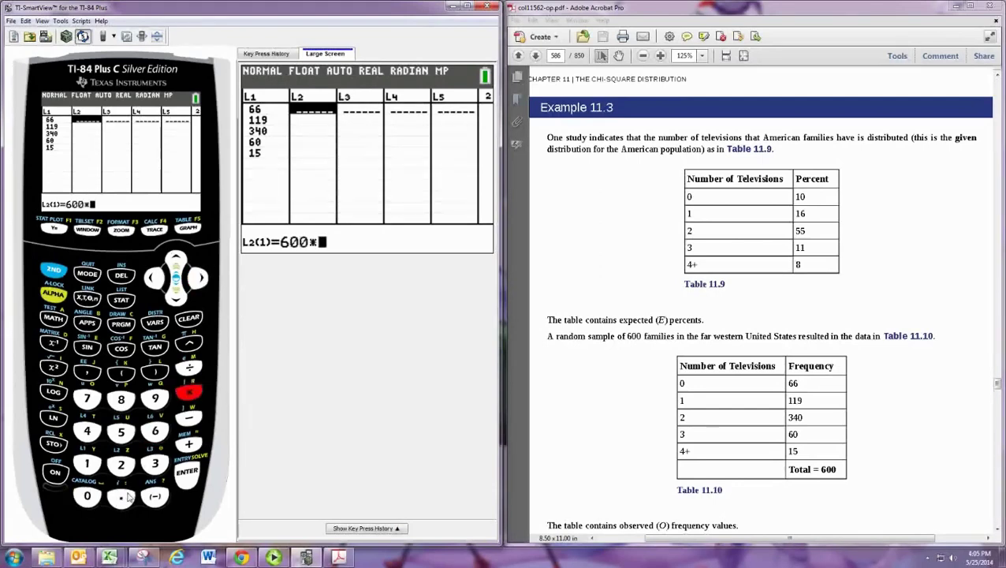
click(120, 496)
click(87, 463)
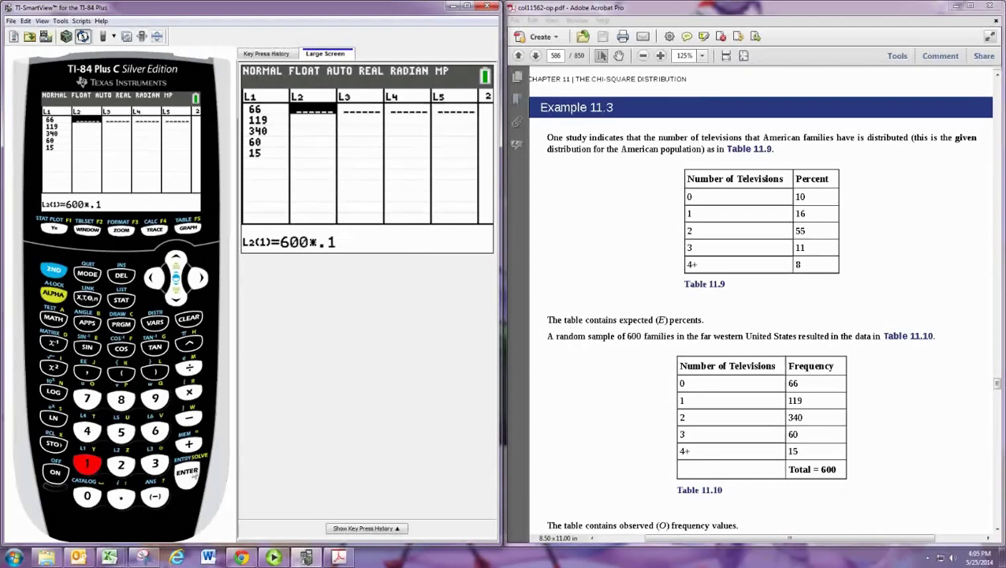
click(188, 471)
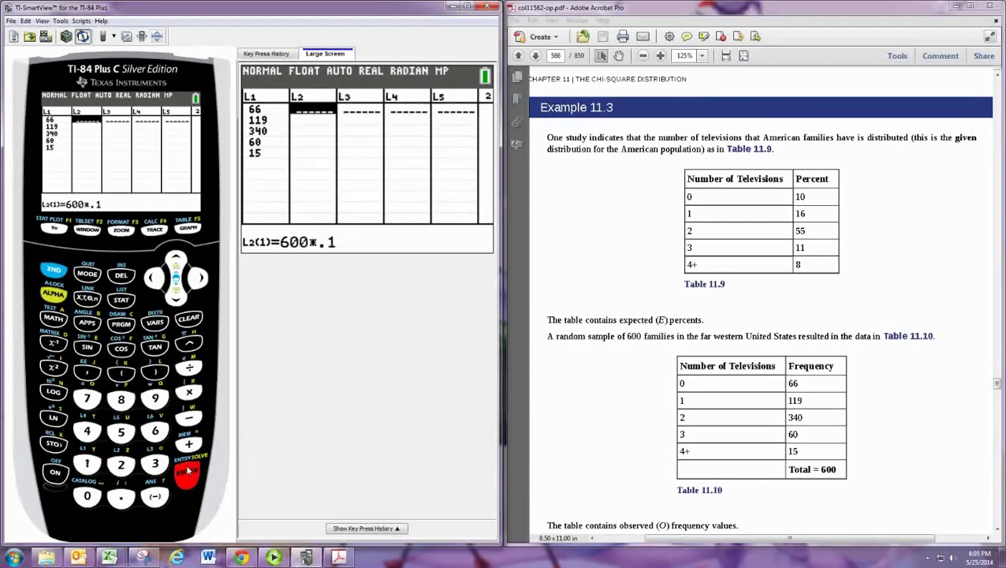
Enter 600*.16 and 600*.55 into L2, giving 96 and 330
click(120, 497)
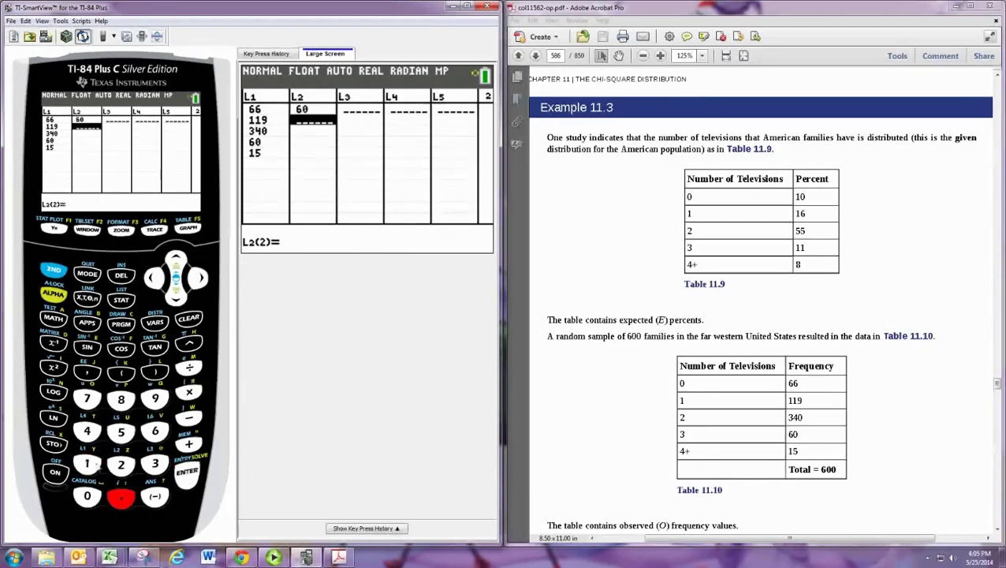
key(BackSpace)
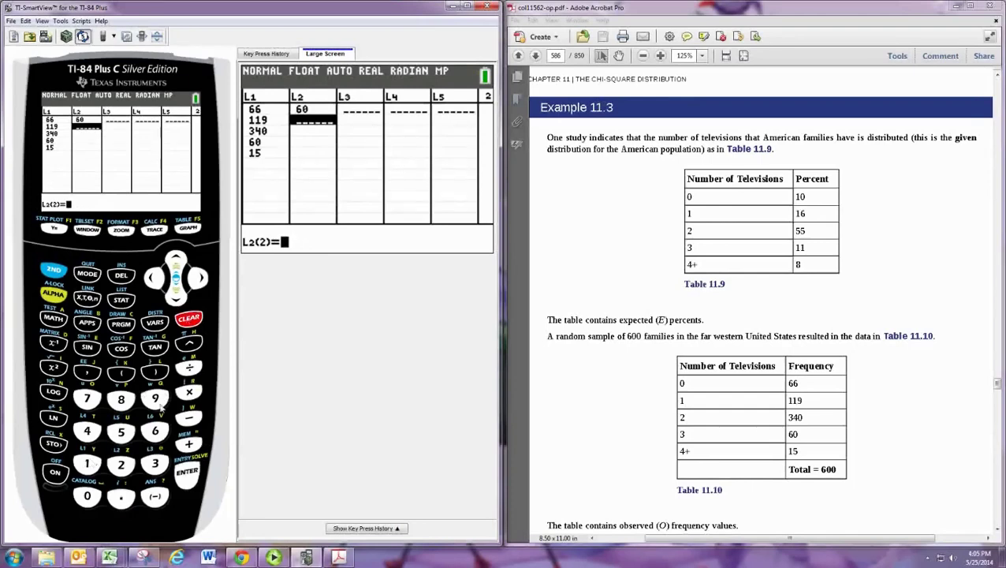
text(6)
click(93, 496)
text(0)
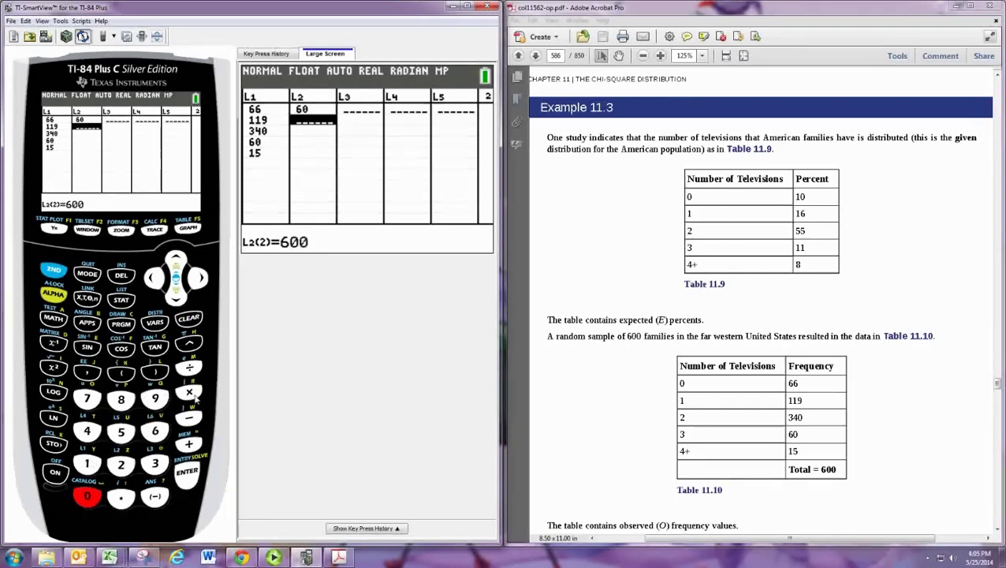
text(*.16)
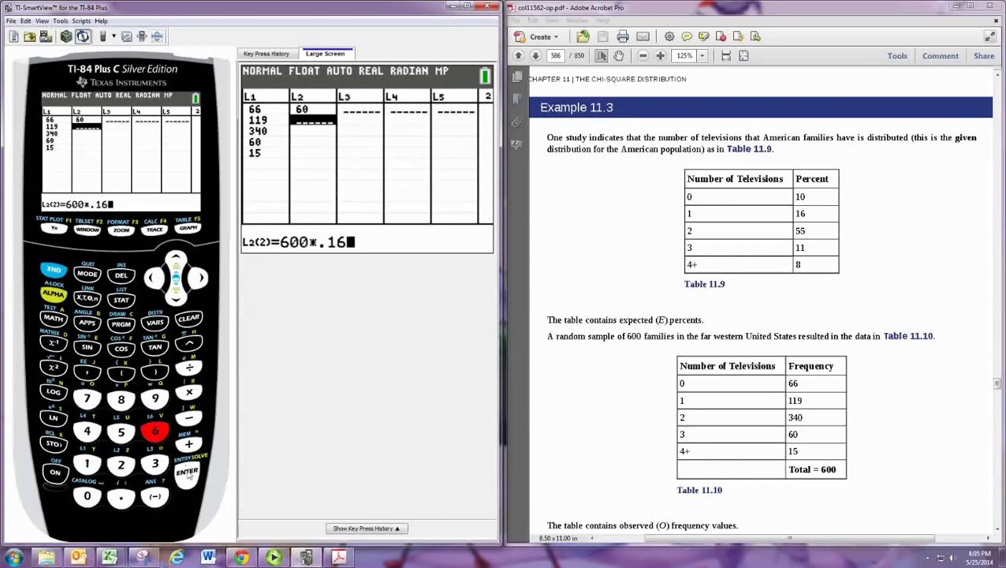
key(Return)
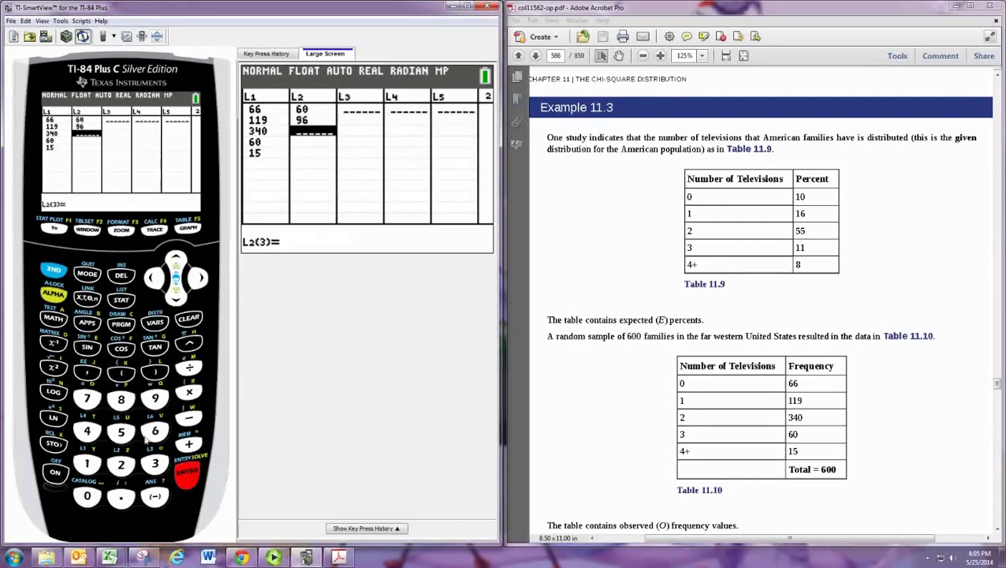
text(600)
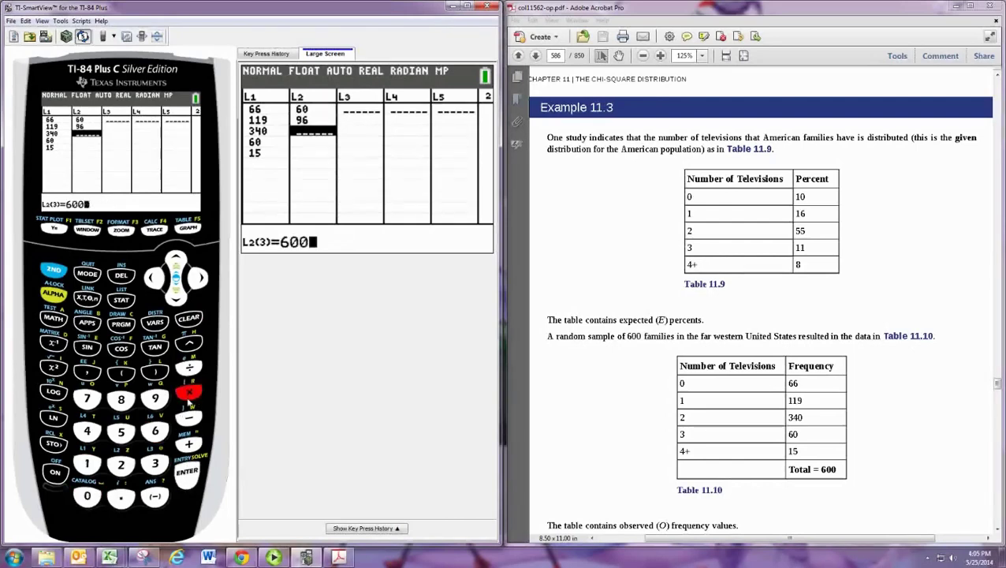
text(*.55)
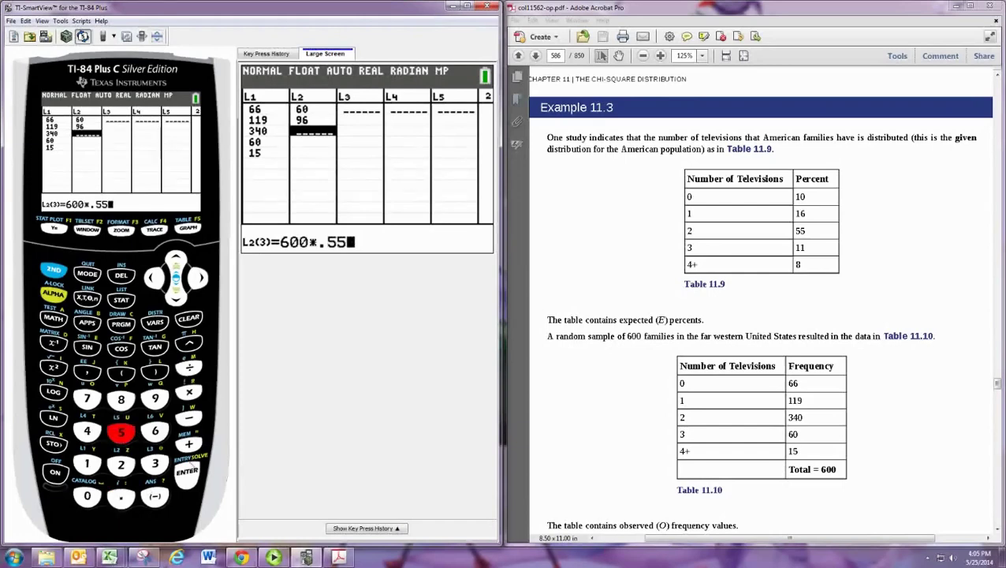
key(Return)
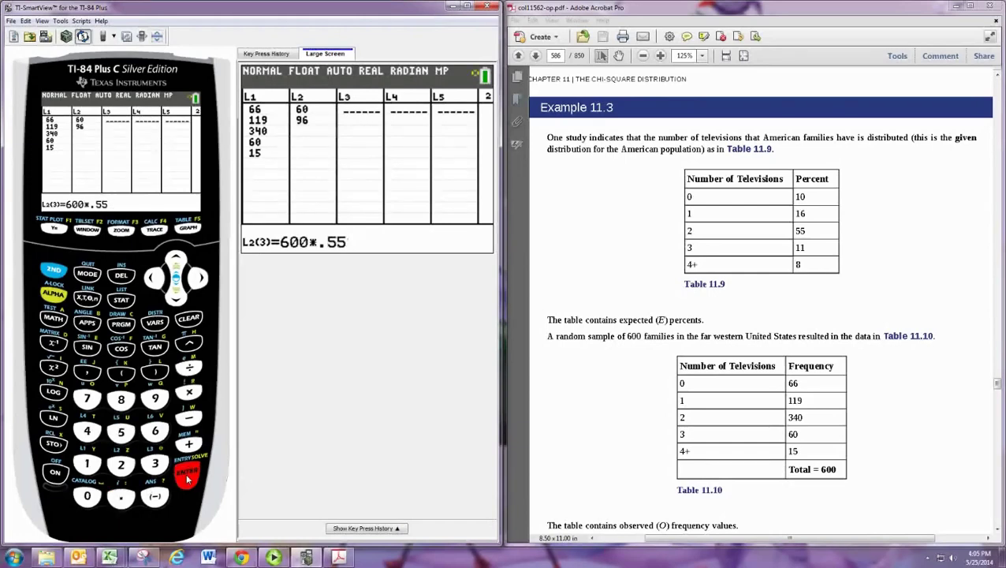
Enter 600*.11 and 600*.08 into L2, giving 66 and 48
text(600)
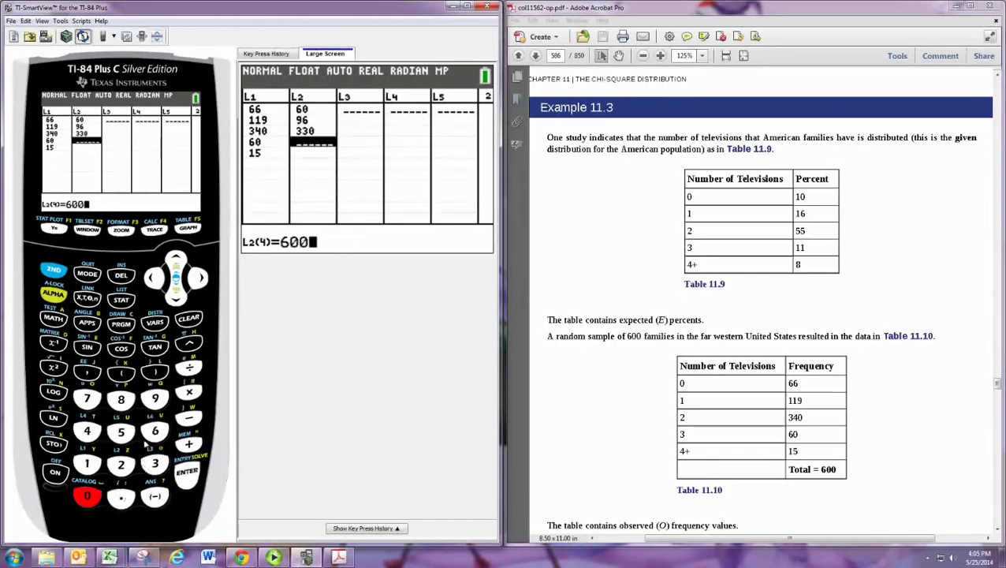
text(*)
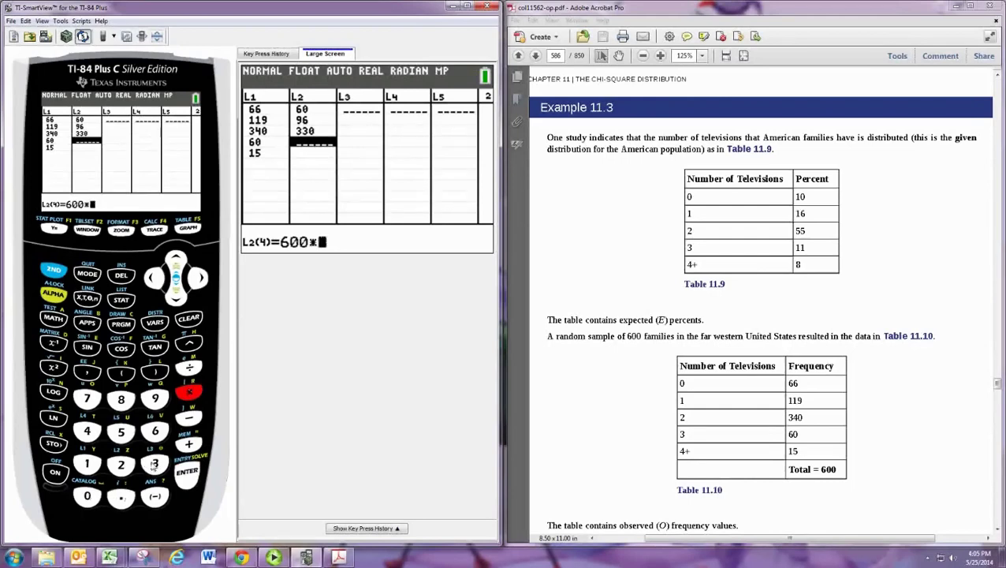
text(.11)
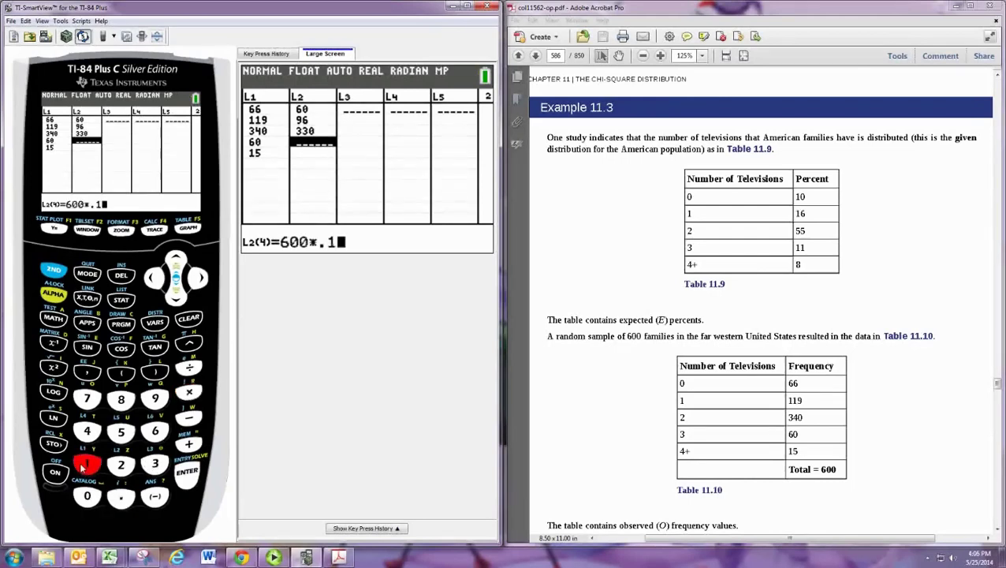
click(190, 476)
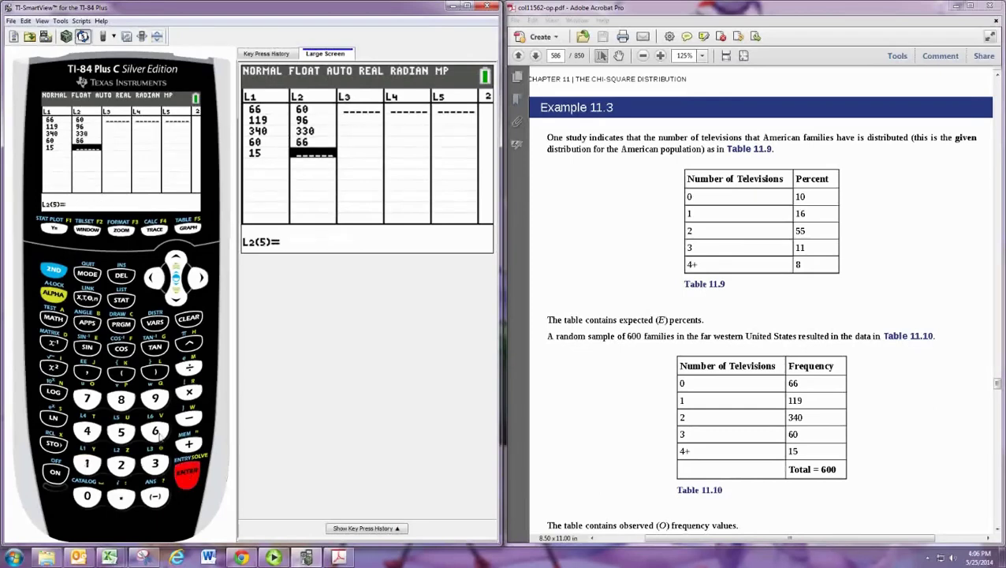
text(600*.)
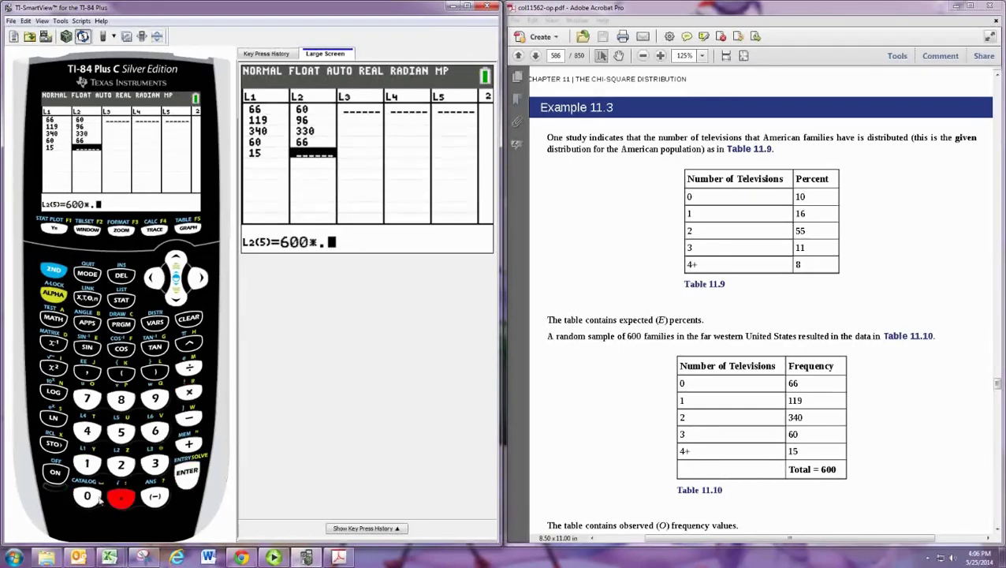
click(98, 496)
click(122, 401)
click(183, 477)
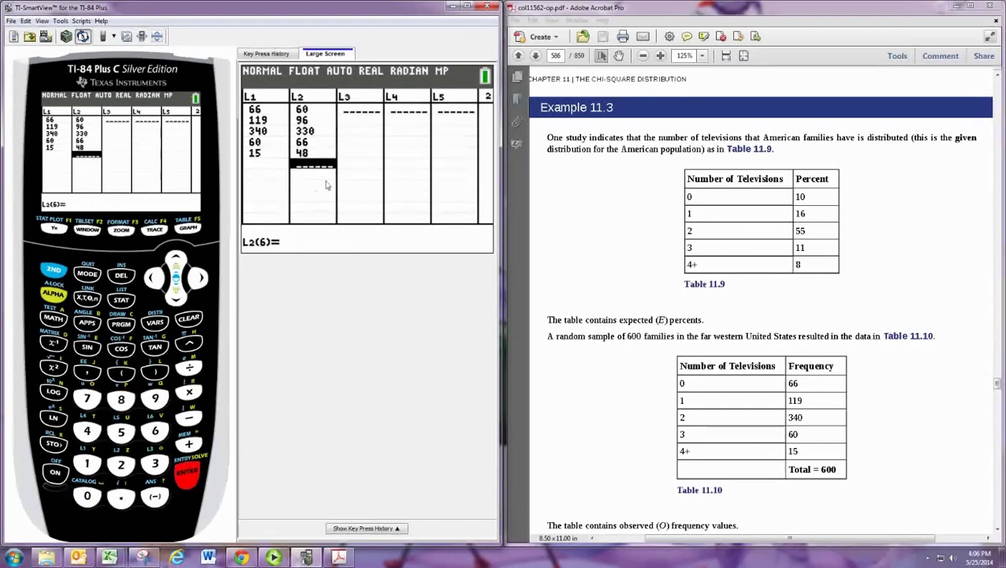
Select D:χ²GOF-Test from STAT TESTS and set its df field to 4
click(121, 301)
click(198, 278)
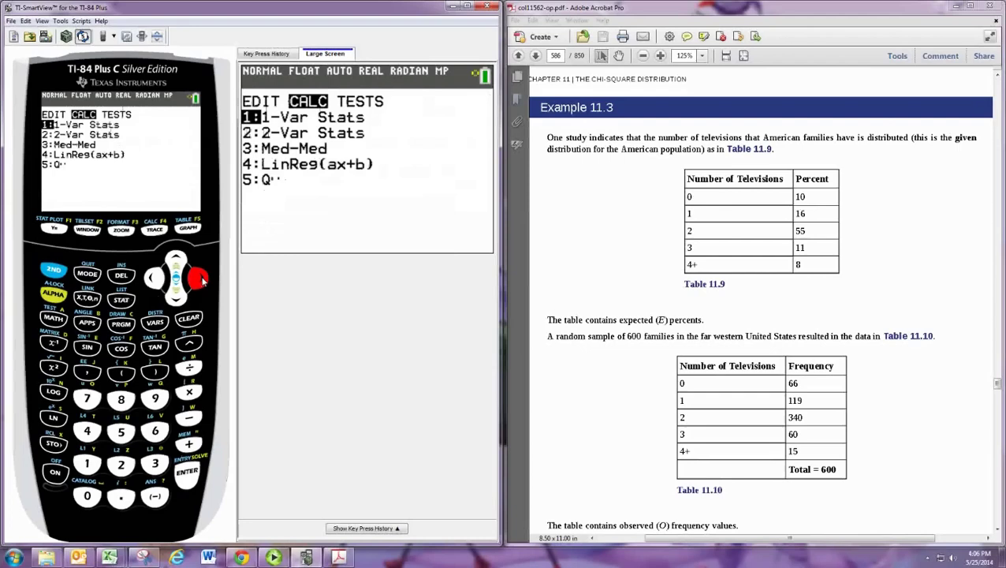
click(199, 278)
click(177, 261)
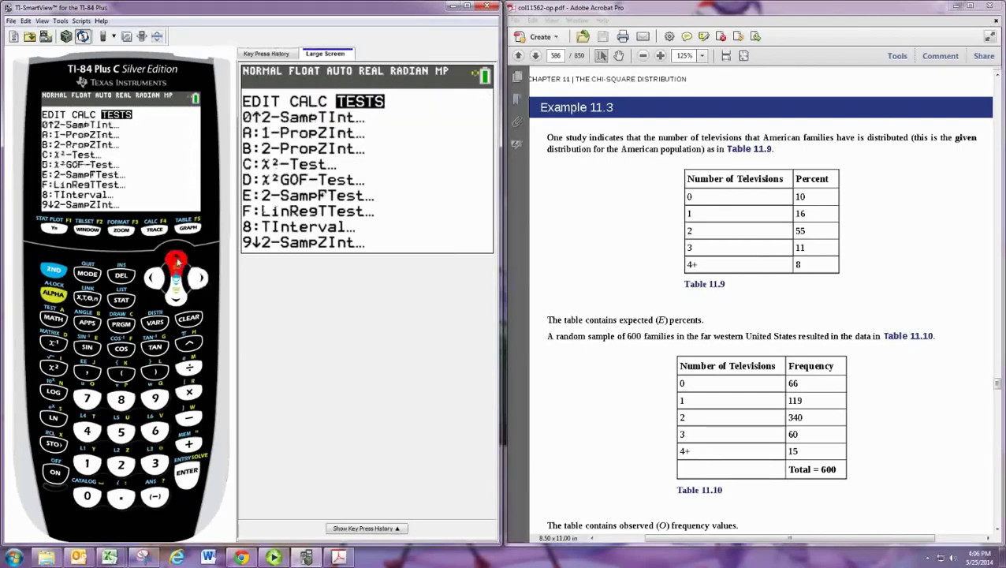
click(177, 262)
click(177, 262)
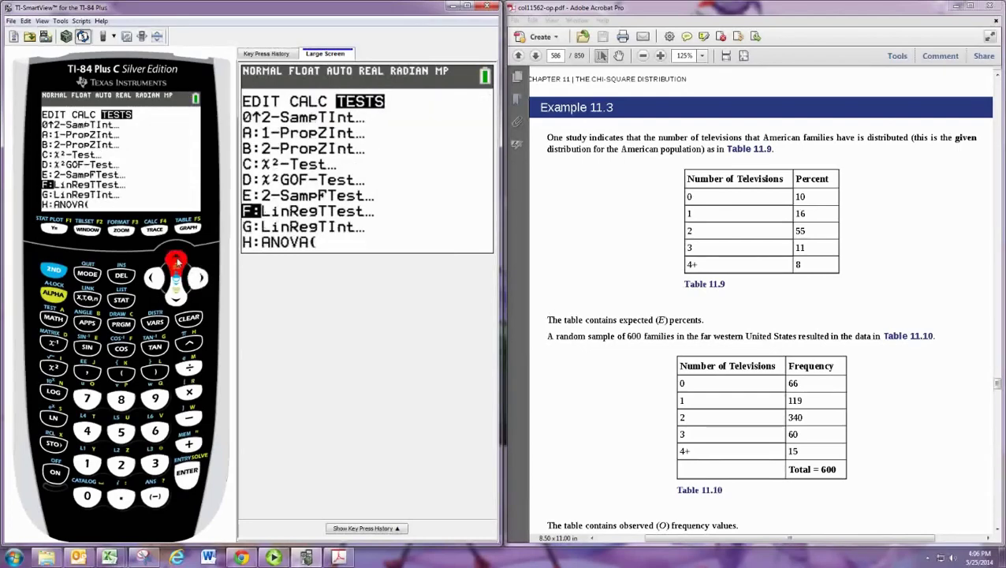
click(176, 262)
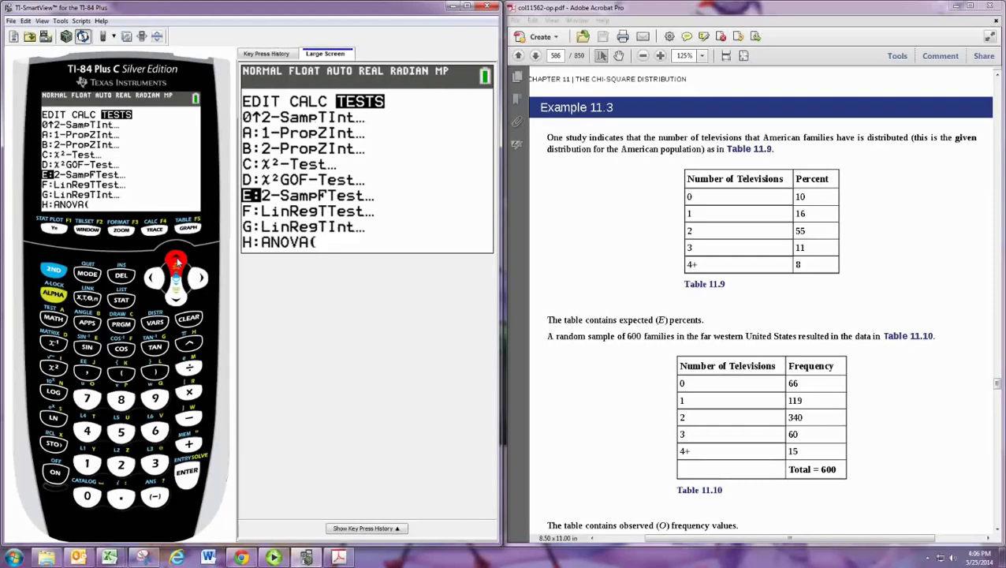
click(176, 262)
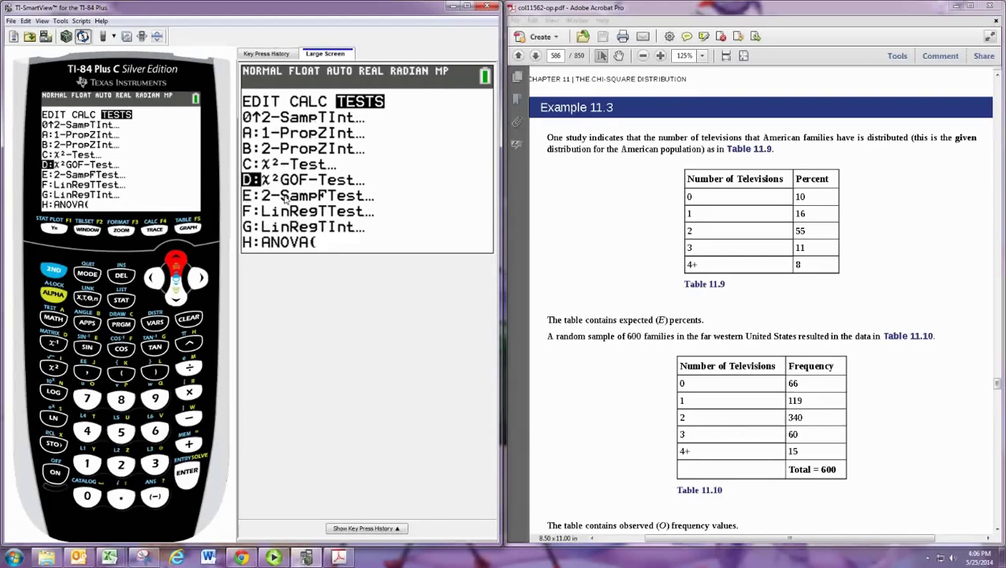
click(189, 475)
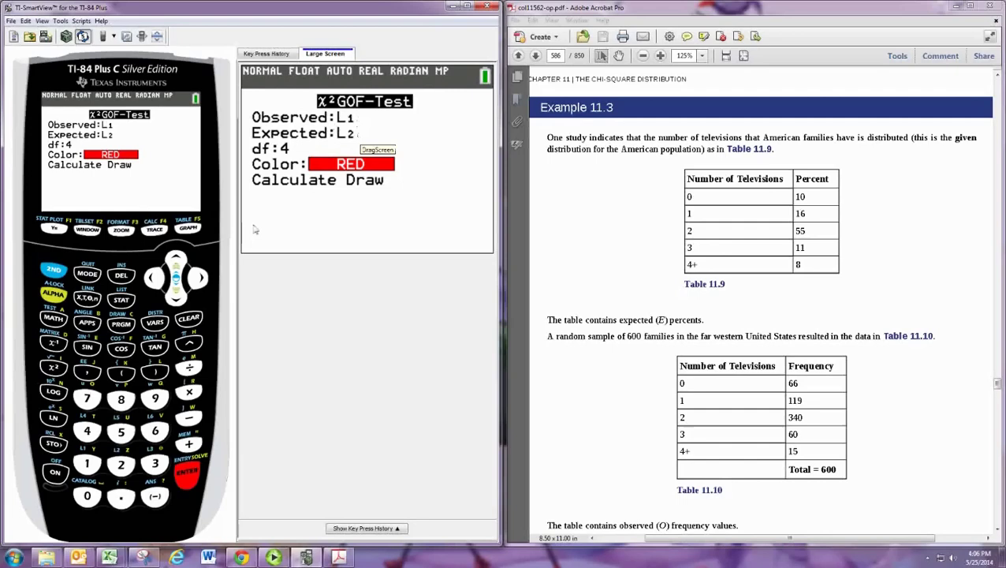
click(176, 294)
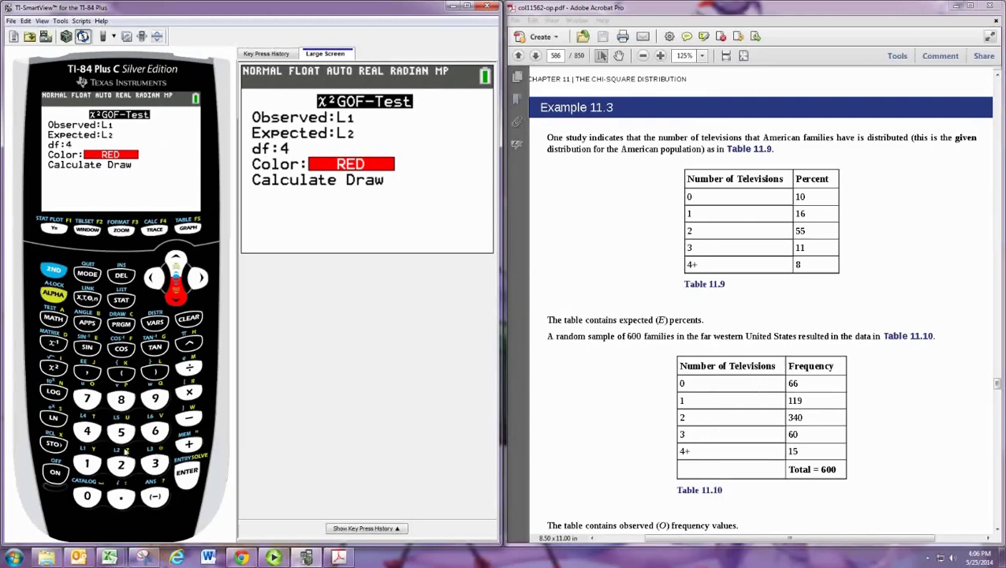
click(87, 434)
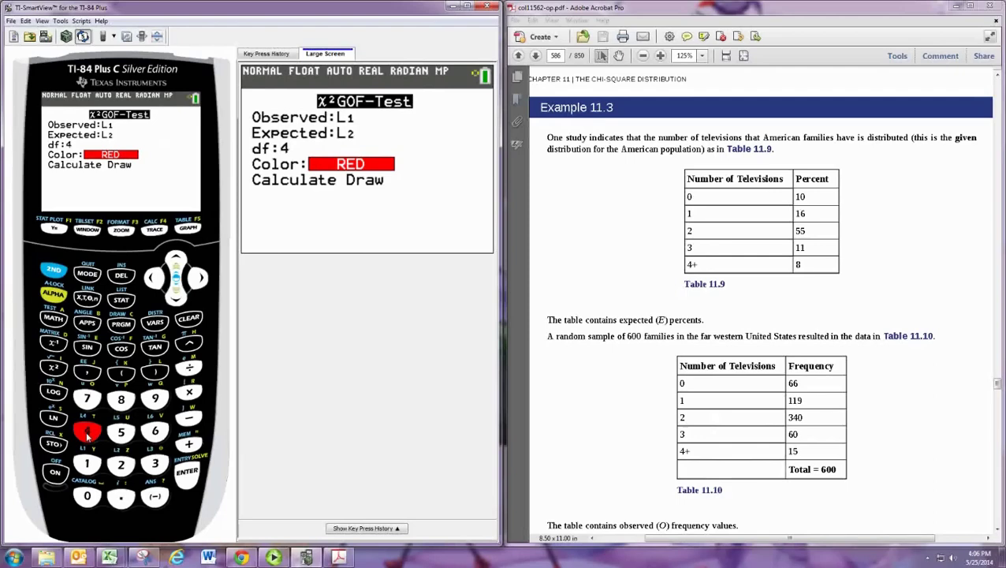
Calculate the χ²GOF-Test, giving χ²=29.6464 and p=5.776E-6 with df 4
click(176, 297)
click(174, 297)
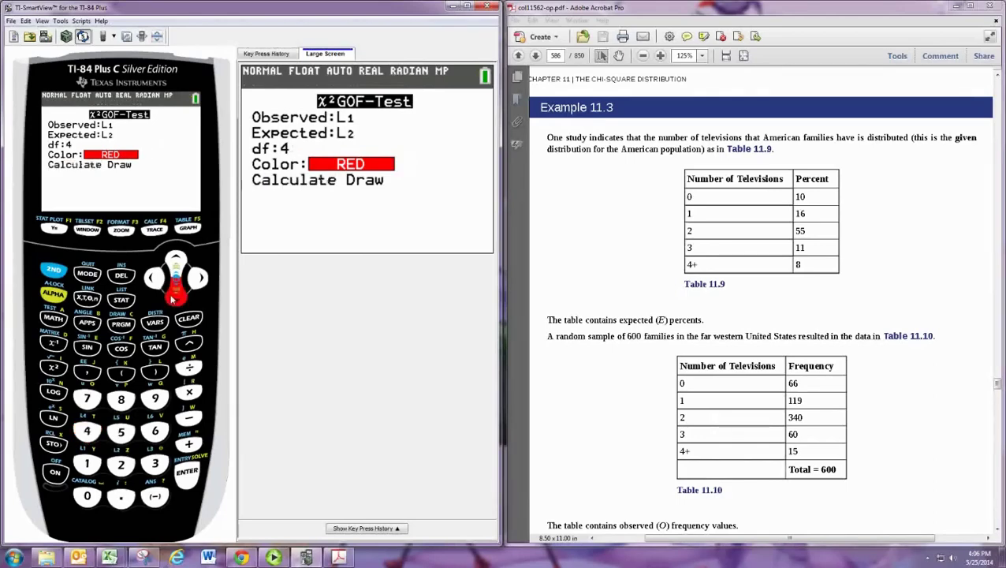
click(187, 473)
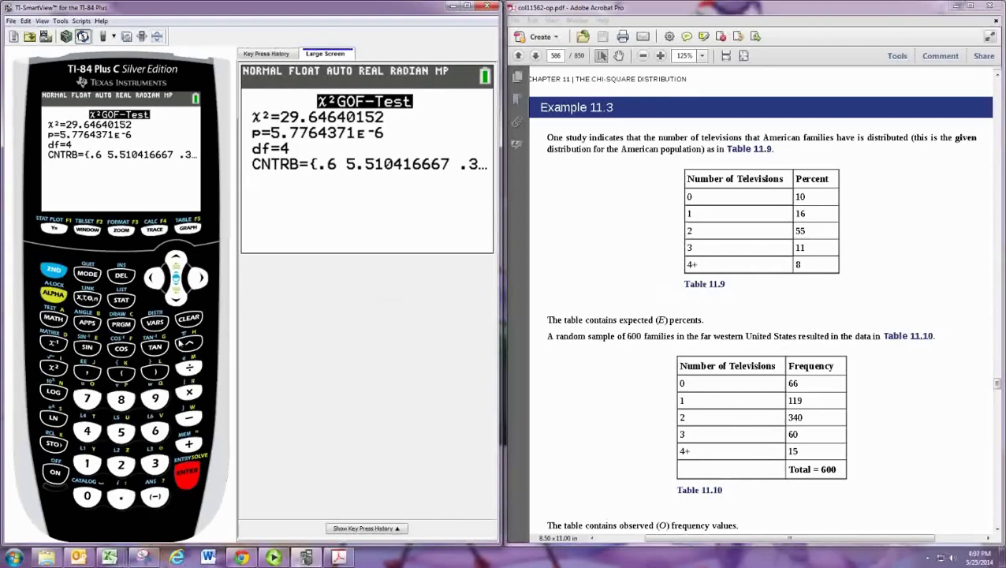
Reopen the χ²GOF-Test and choose Draw to plot the χ² curve for 29.6464
click(120, 300)
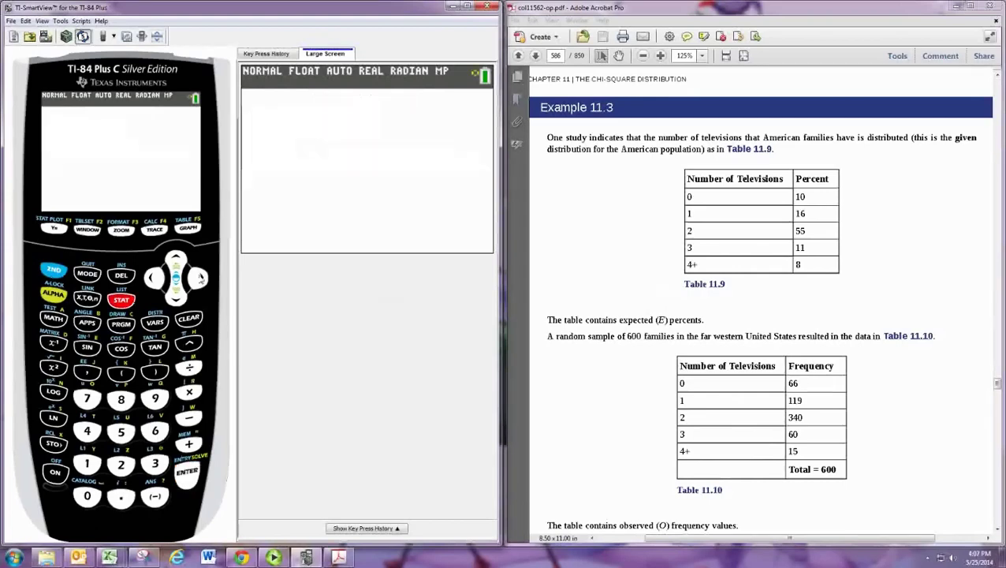
click(200, 277)
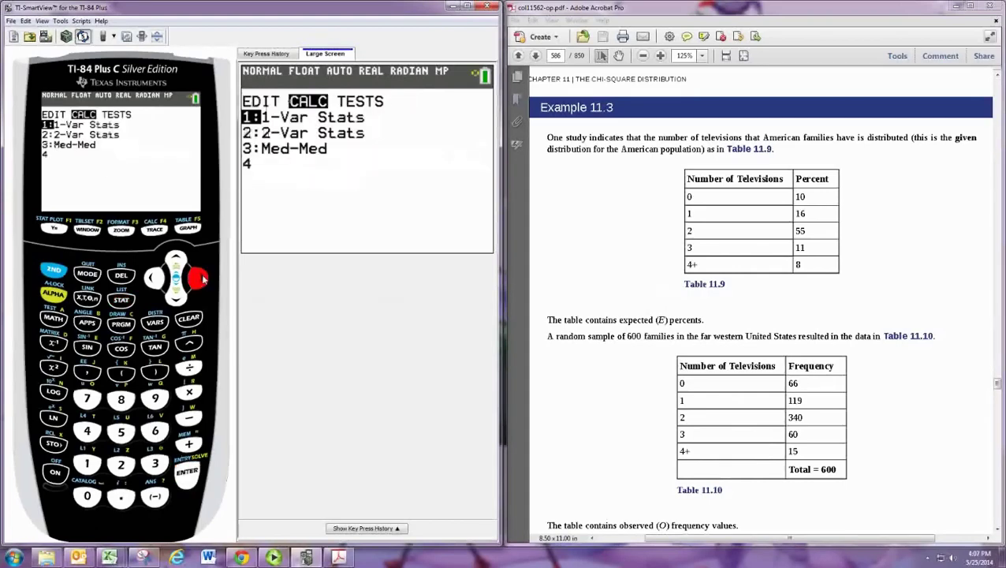
click(201, 278)
click(177, 258)
click(176, 259)
click(177, 259)
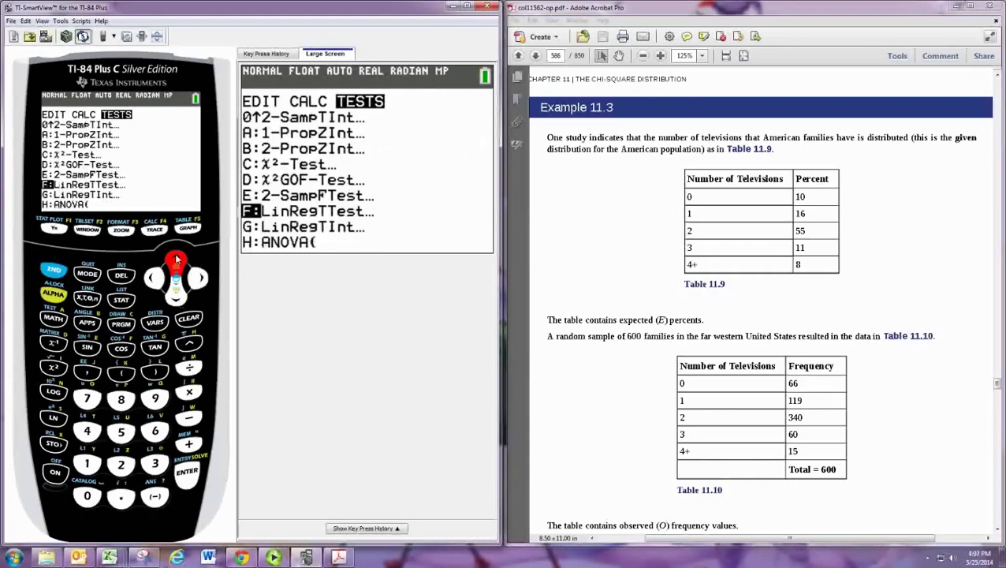
click(177, 259)
click(177, 258)
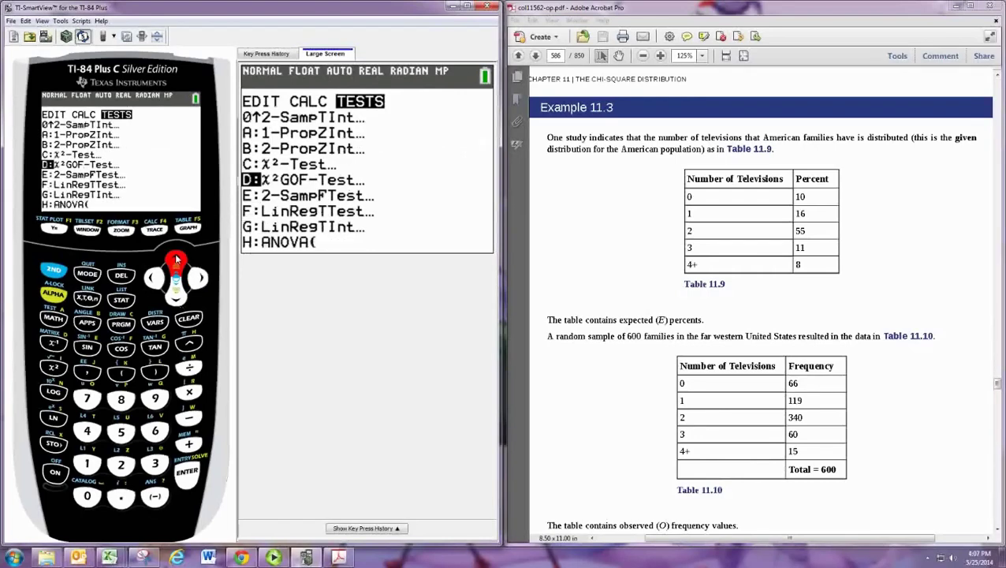
click(191, 481)
click(175, 296)
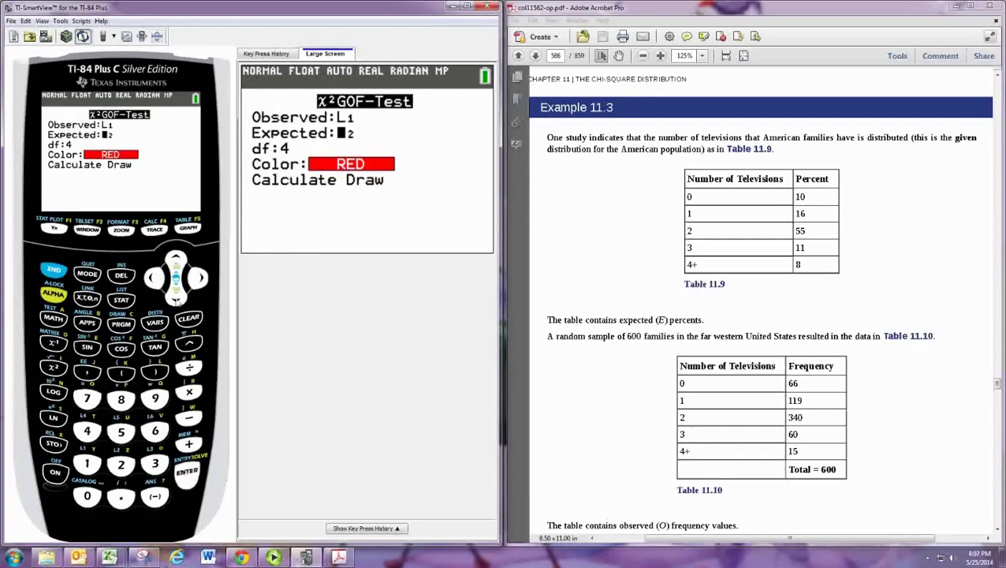
click(174, 296)
click(174, 297)
click(174, 296)
click(174, 297)
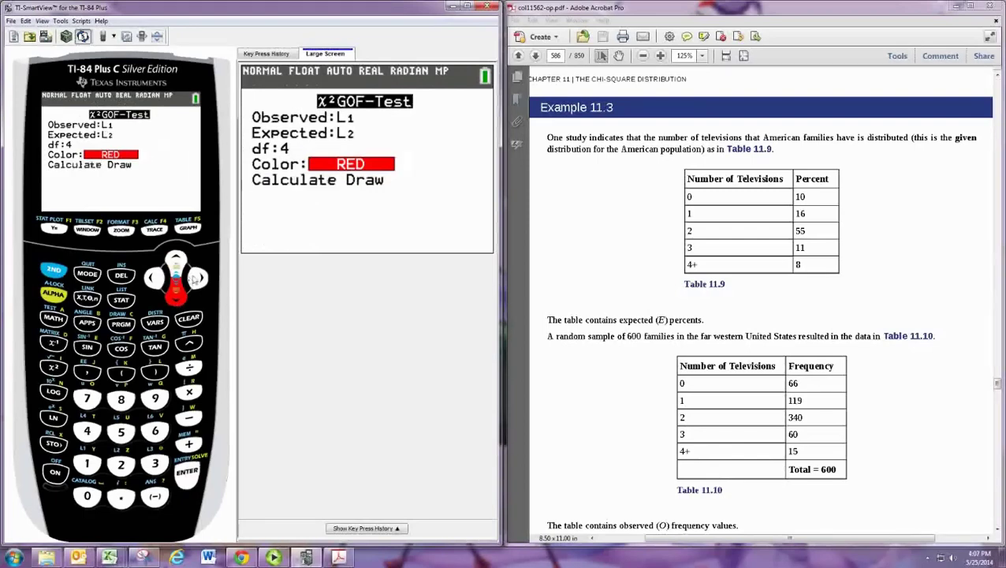
click(188, 473)
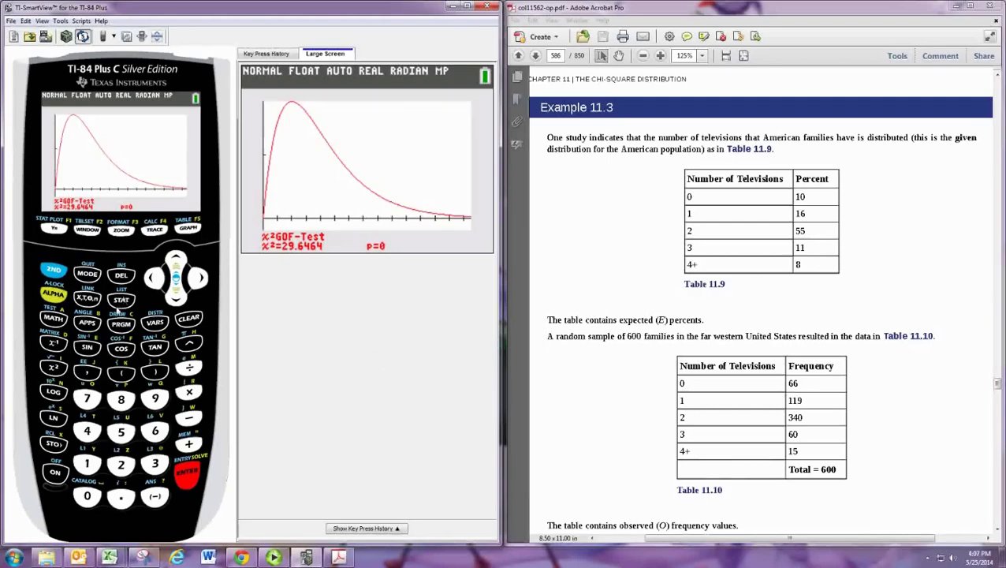
Return to the list editor and start a formula on the L3 header
click(120, 301)
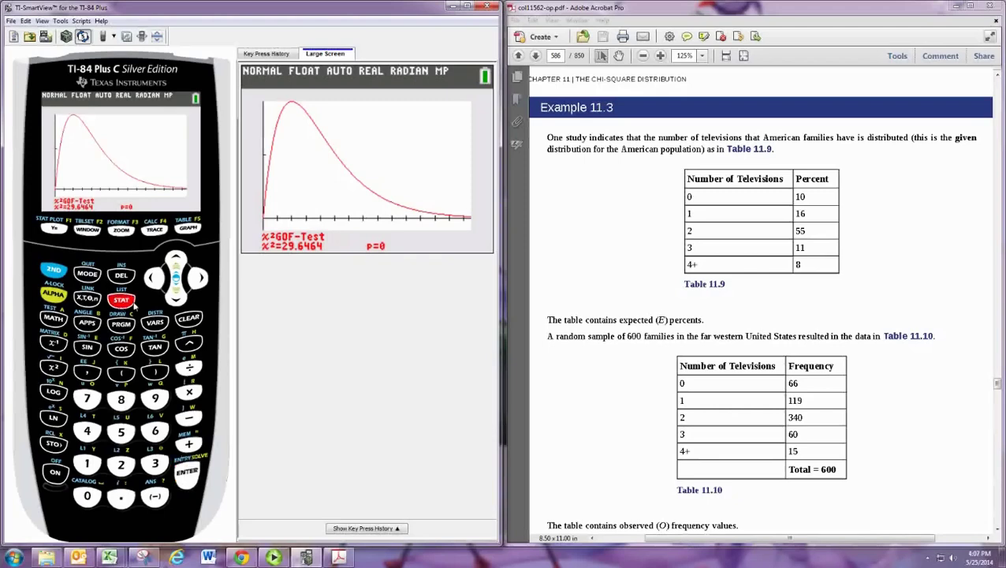
click(186, 473)
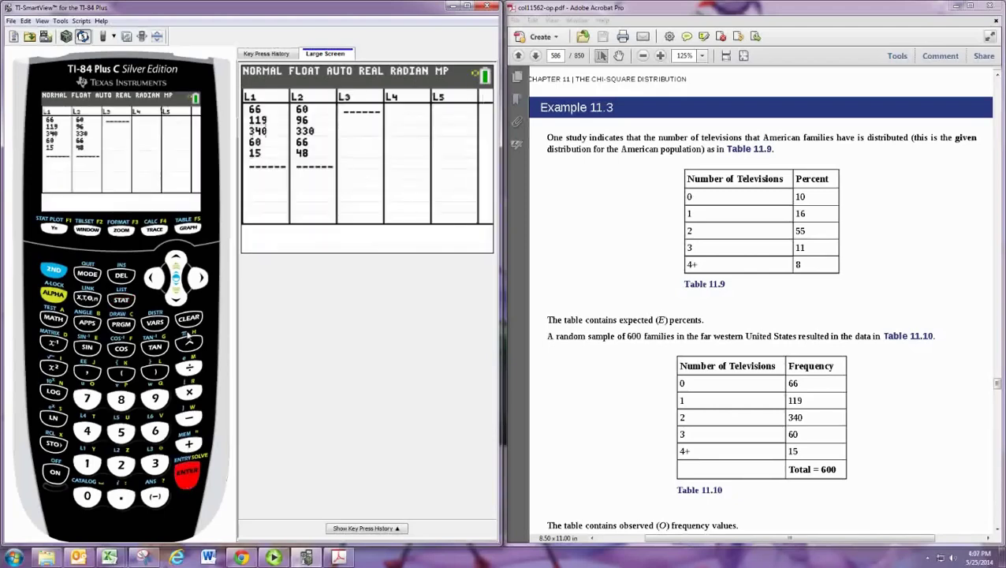
key(Right)
key(Right)
key(Up)
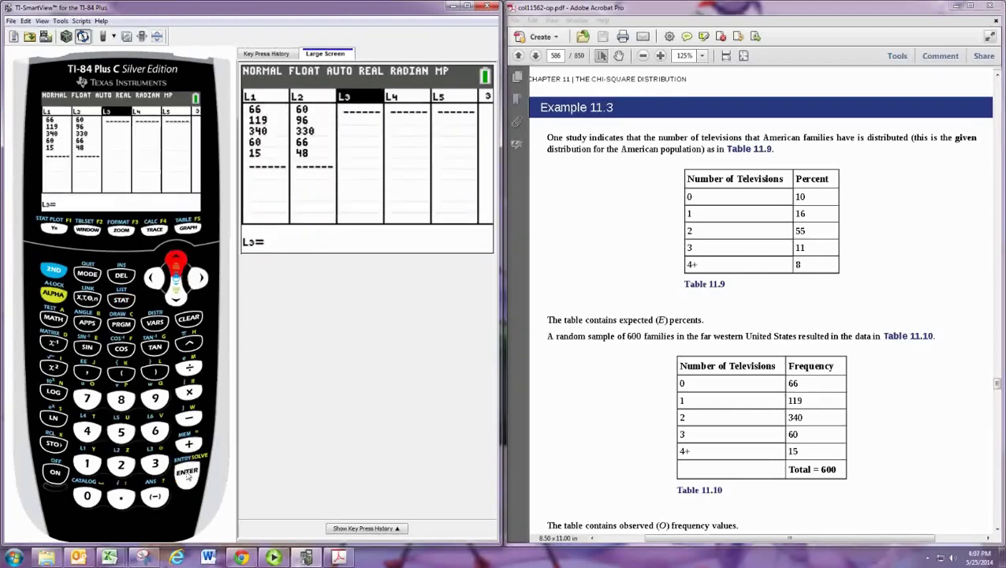
click(187, 475)
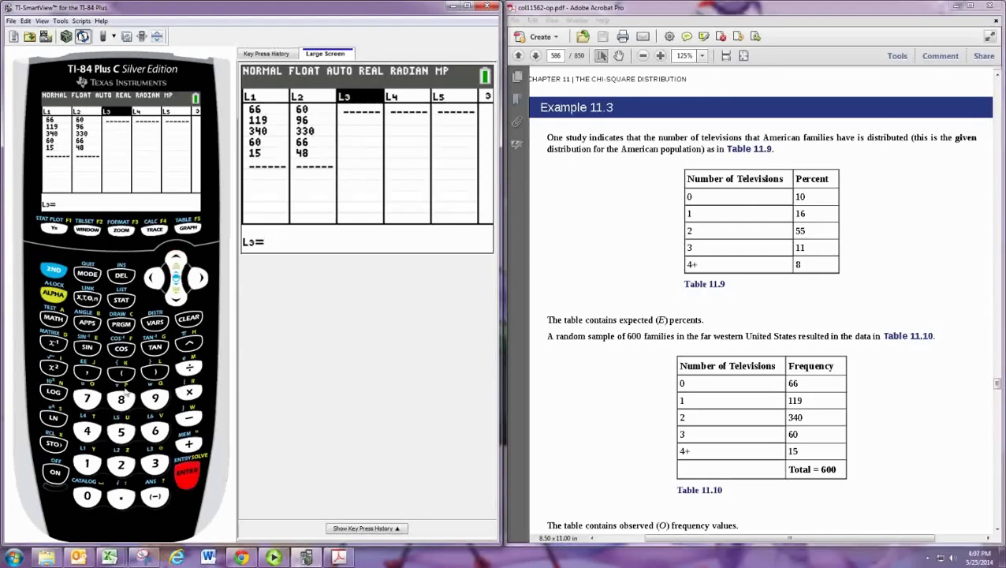
Define L3 as (L1−L2)²/L2, yielding .6, 5.5104, .30303, .54545, 22.688
click(121, 374)
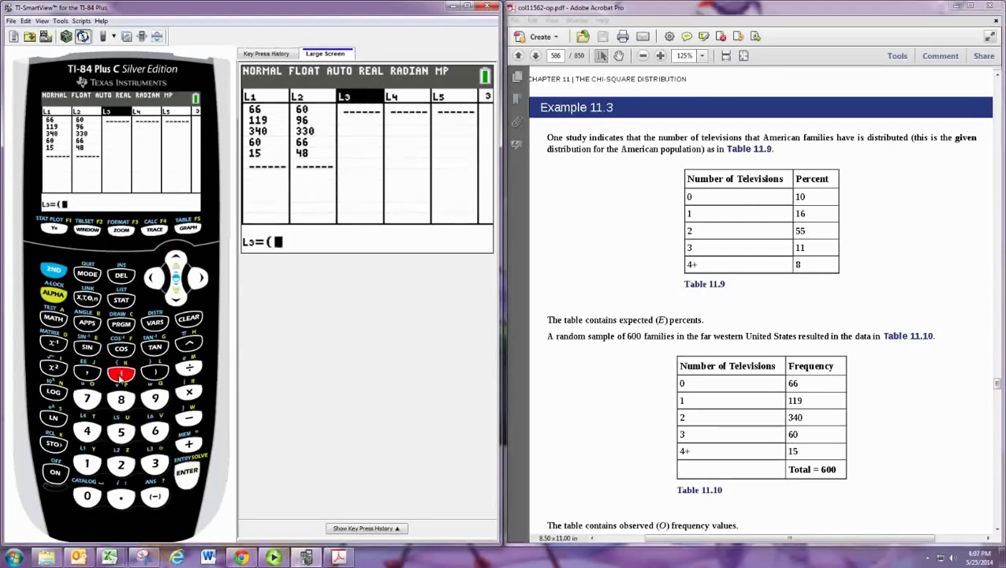
click(52, 269)
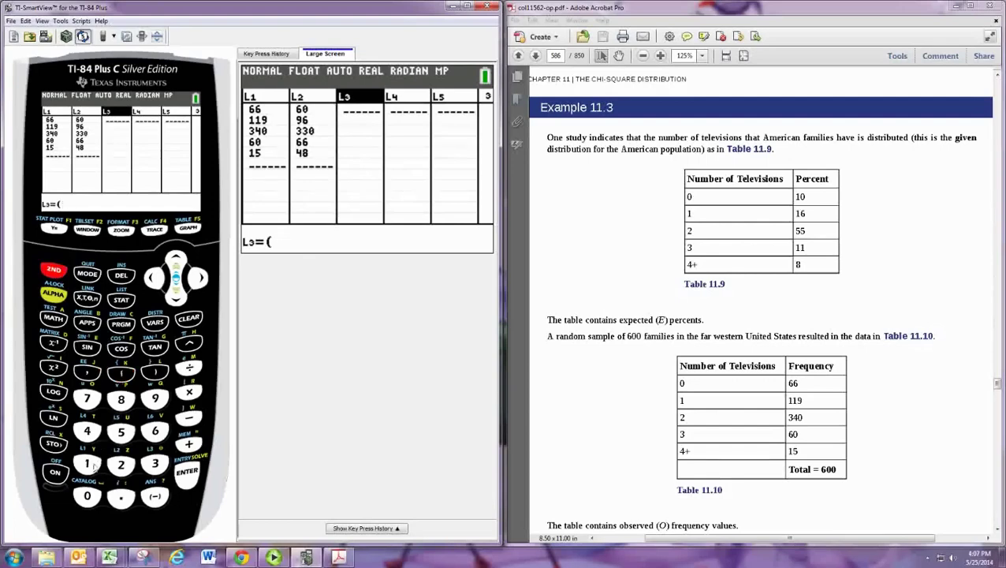
click(93, 464)
click(188, 418)
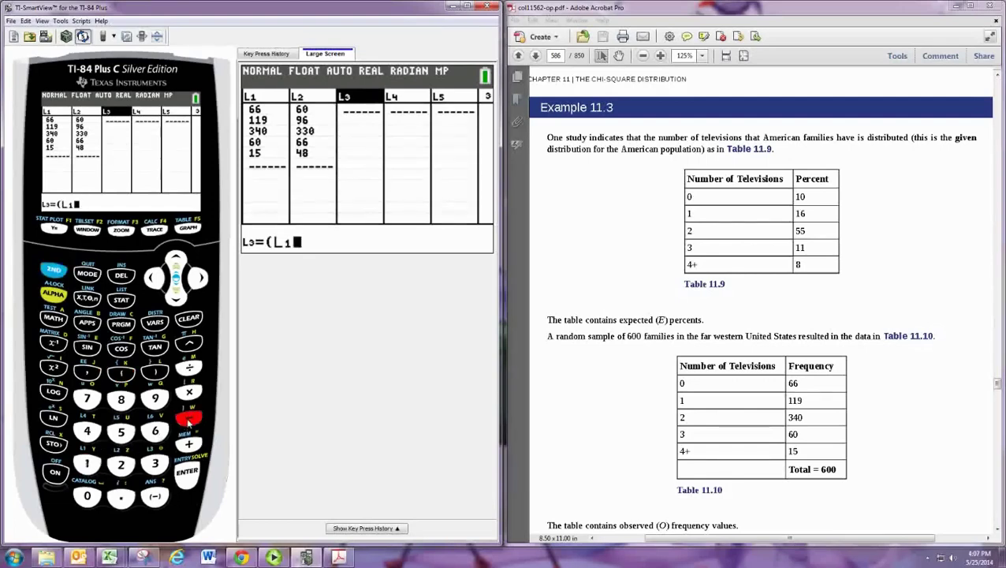
click(53, 269)
click(121, 464)
click(156, 372)
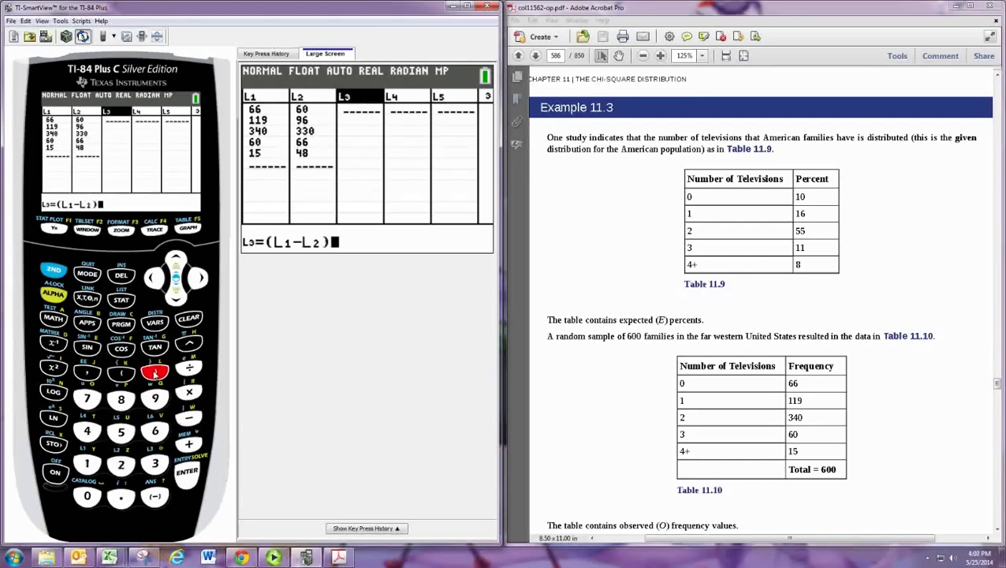
click(53, 367)
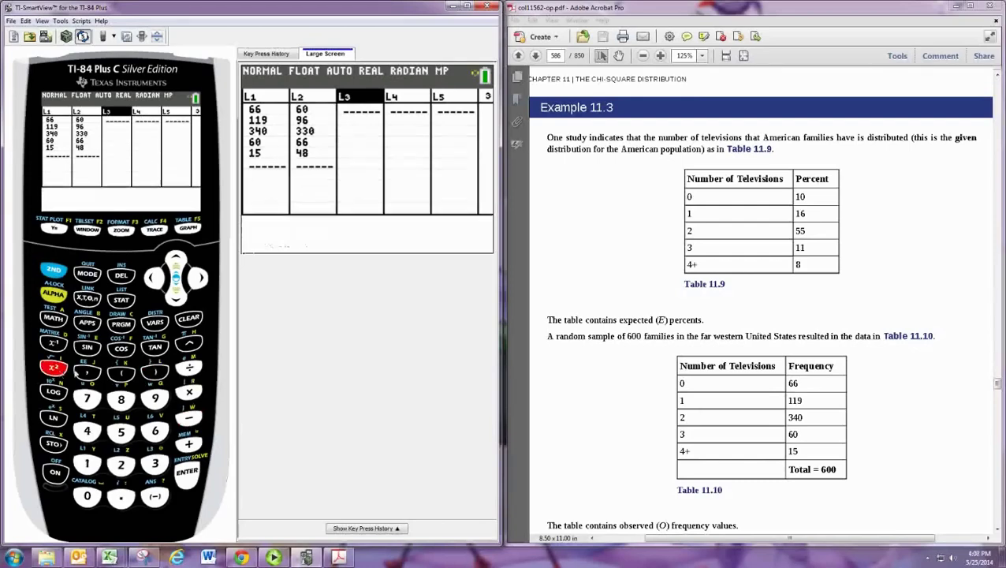
click(190, 369)
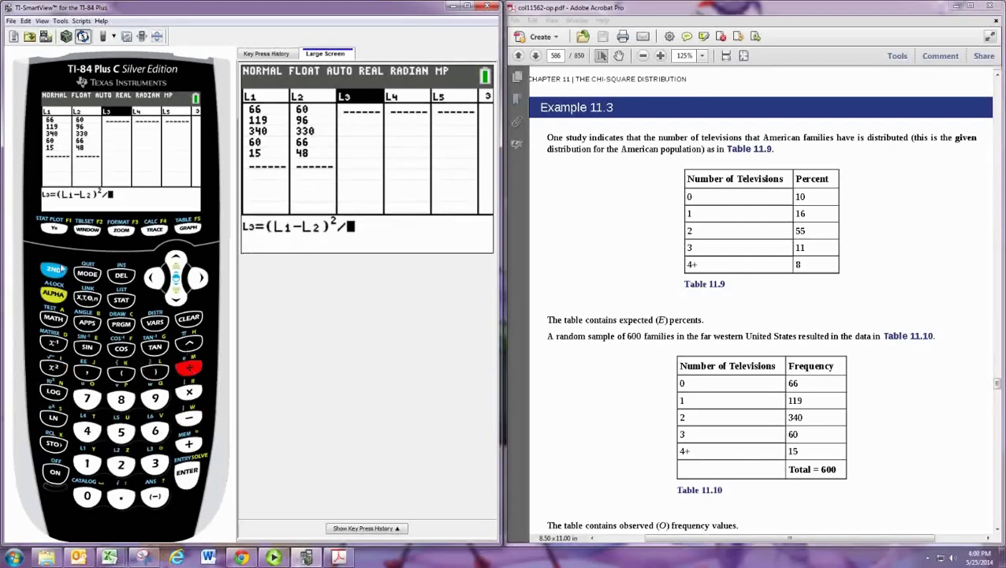
click(53, 269)
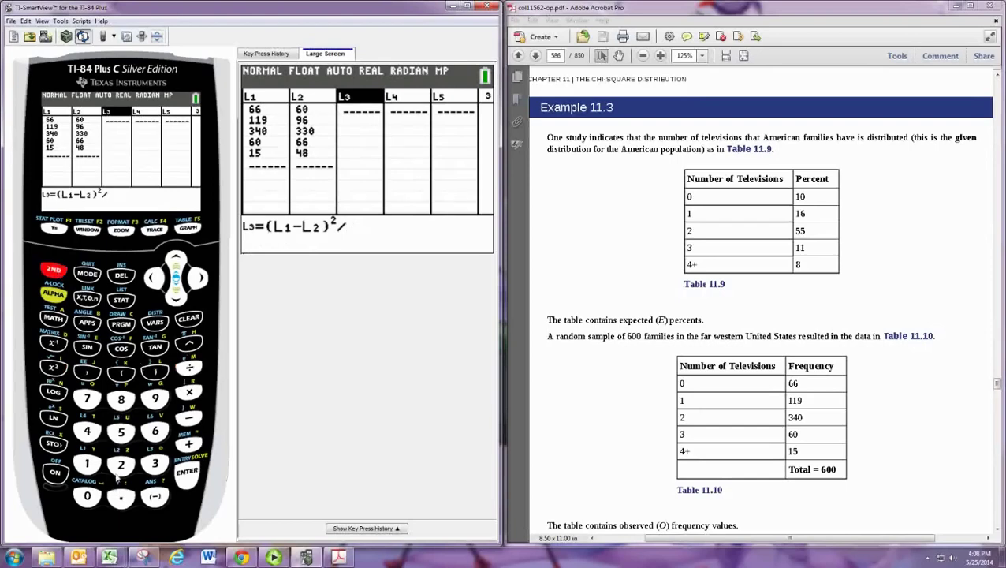
click(120, 467)
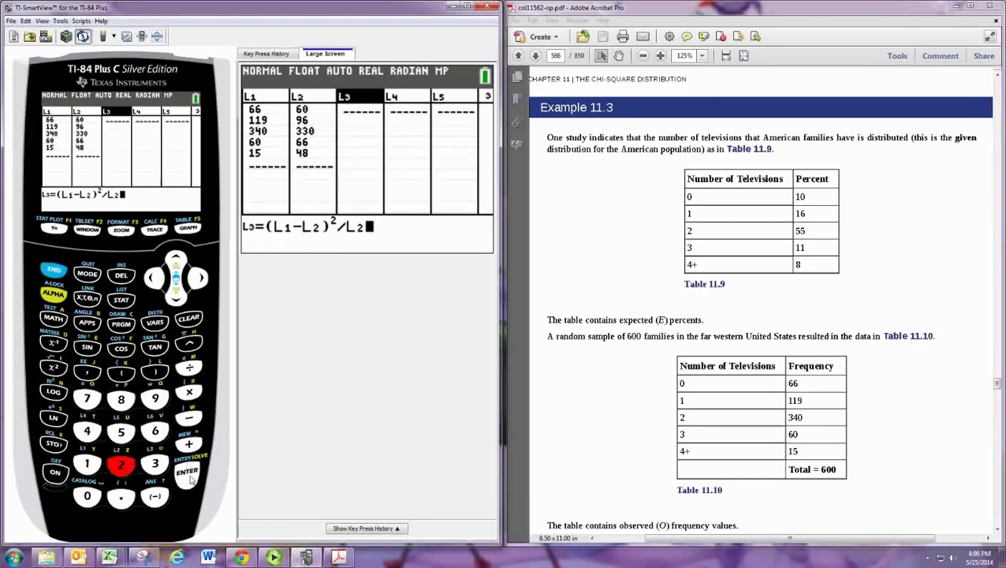
click(188, 473)
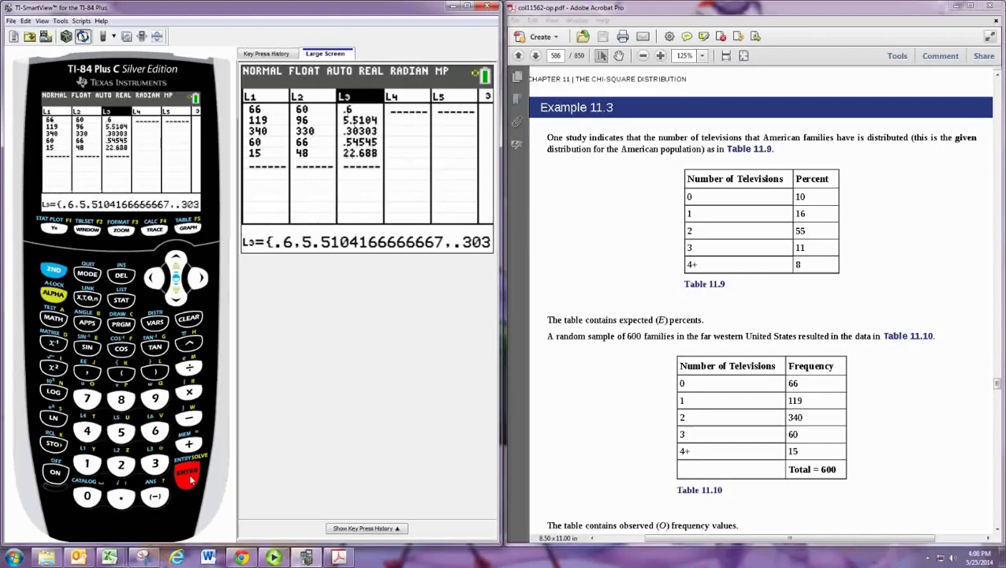
Scroll the PDF to Figure 11.5's p-value 0.000006 and quit the calculator to home
scroll(563, 404, down, 5)
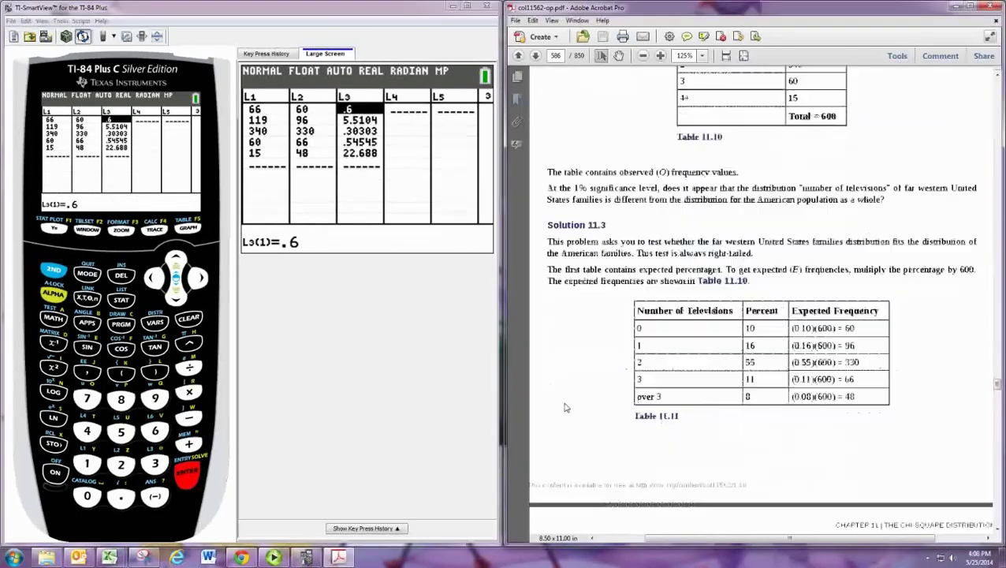
scroll(564, 406, down, 5)
scroll(572, 410, down, 8)
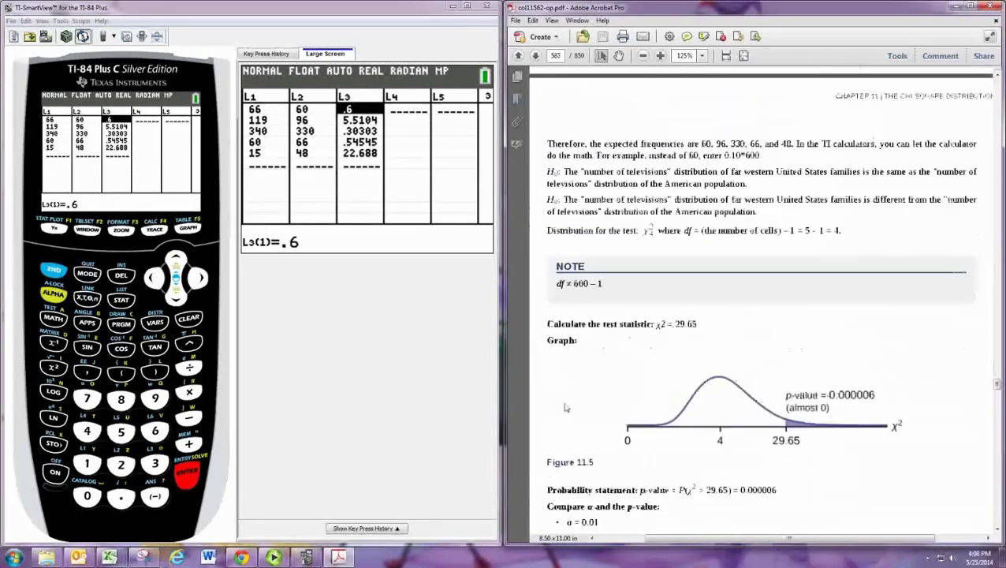
scroll(564, 407, down, 5)
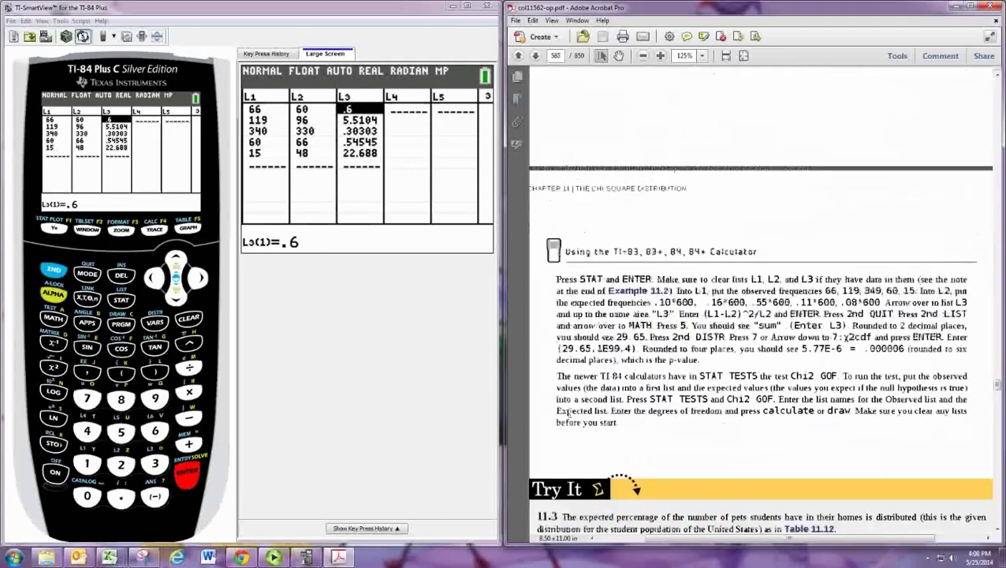
scroll(568, 411, up, 5)
click(65, 273)
click(86, 276)
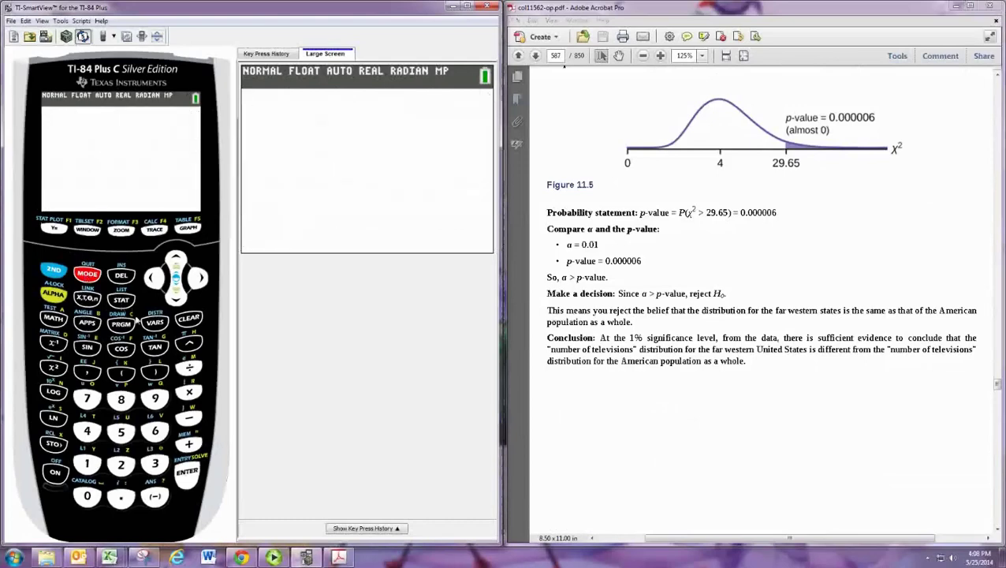
Evaluate sum(L3) on the home screen, giving 29.64640152
click(53, 272)
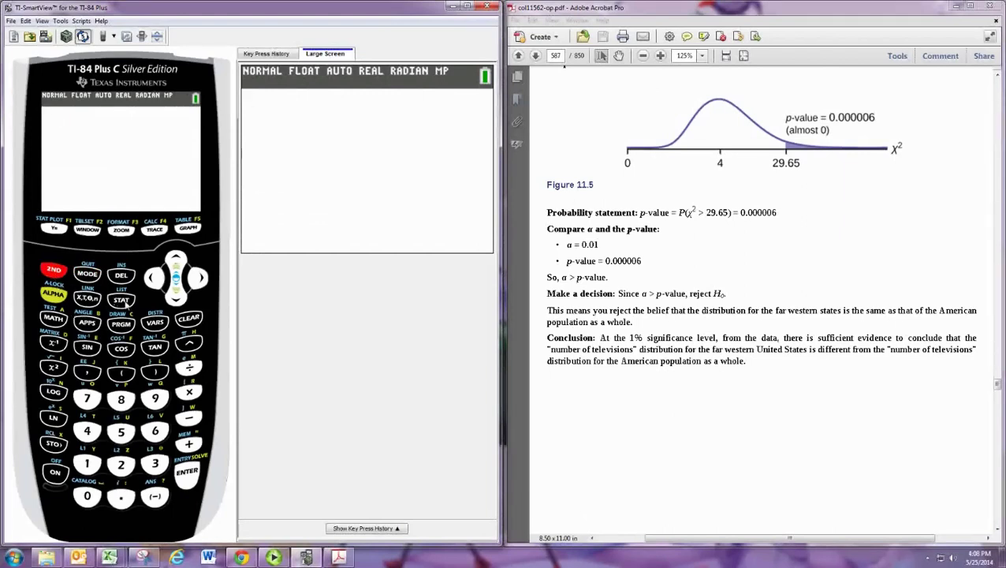
click(123, 302)
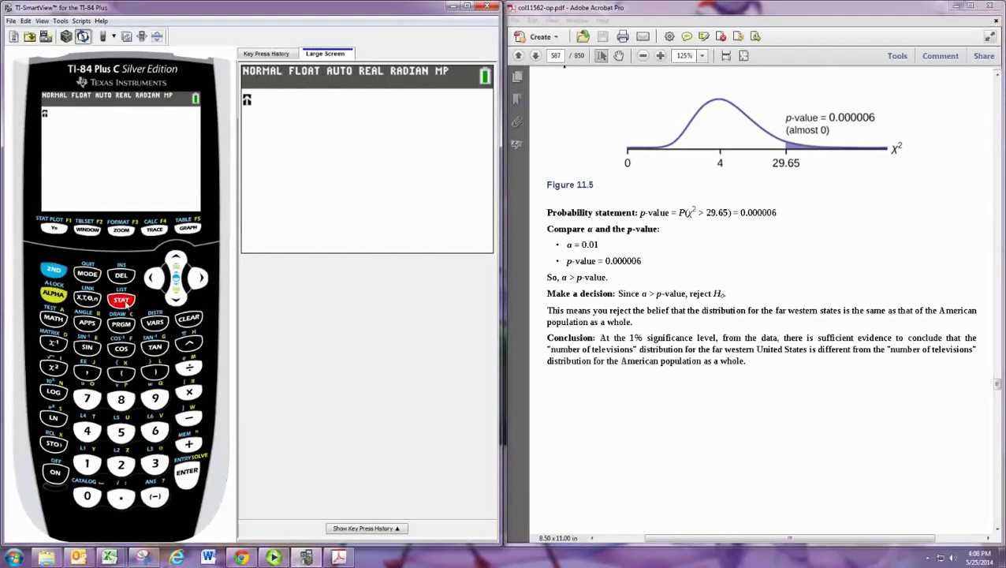
click(199, 279)
click(200, 278)
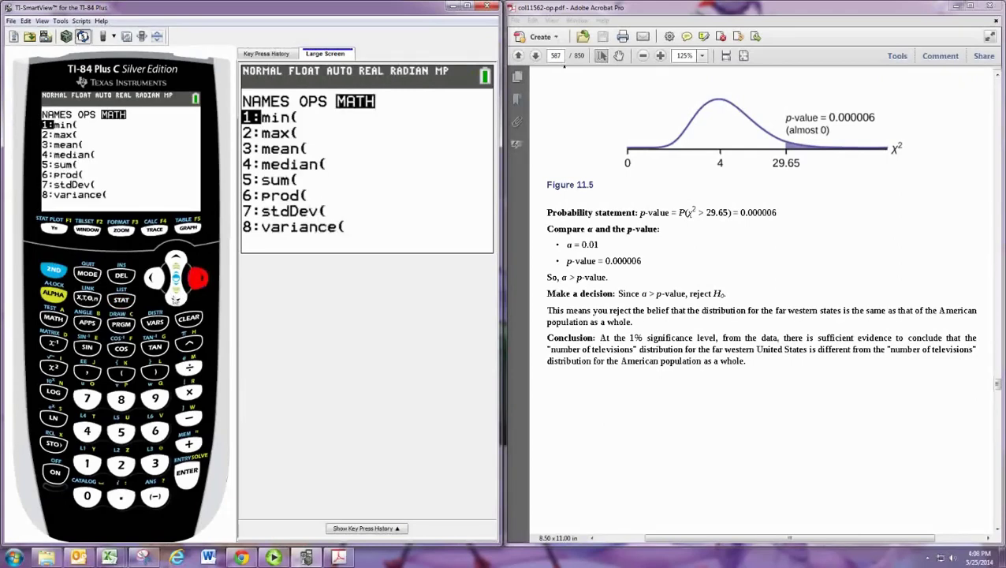
click(175, 296)
click(175, 297)
click(175, 297)
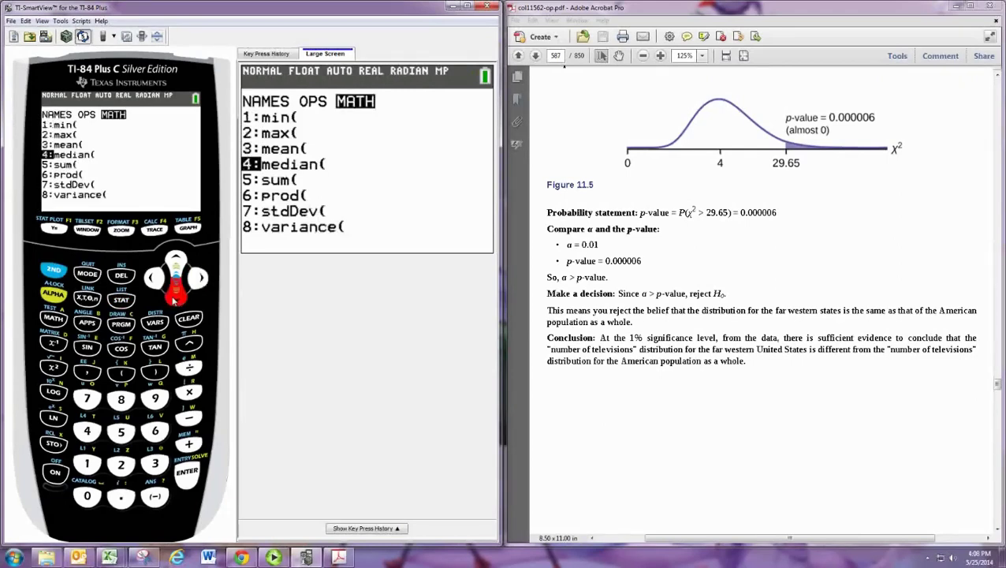
click(174, 299)
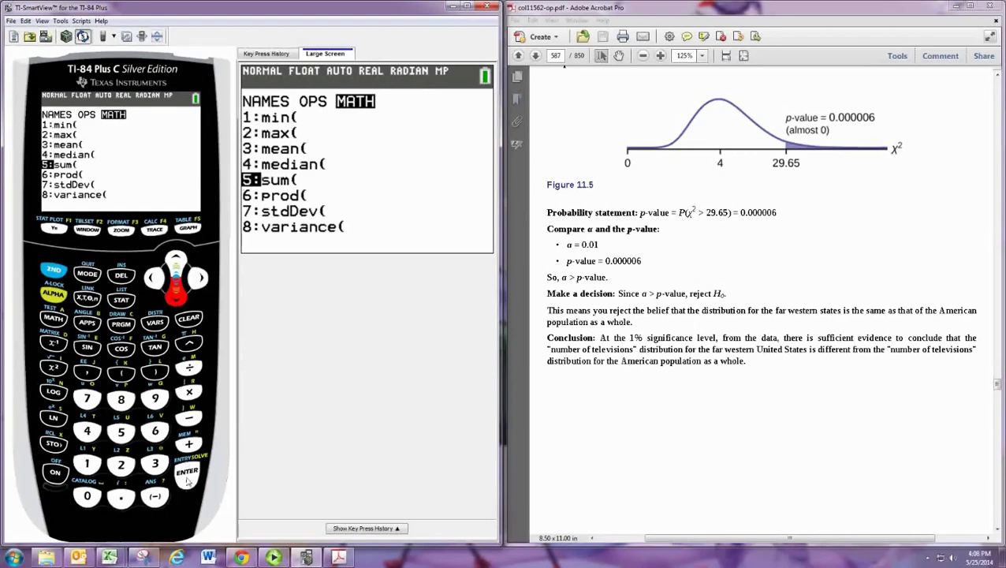
click(187, 473)
click(54, 270)
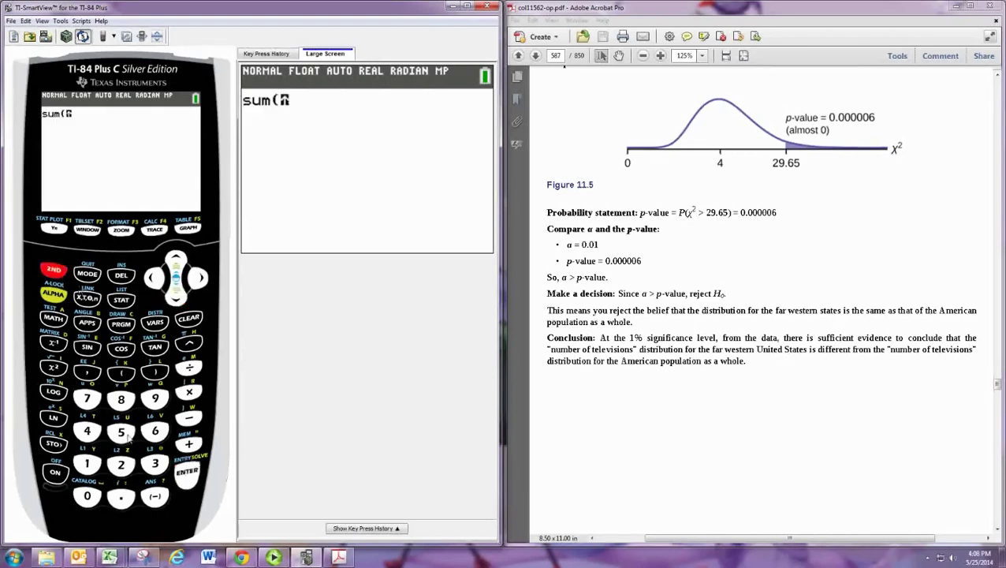
click(154, 463)
click(154, 371)
click(187, 473)
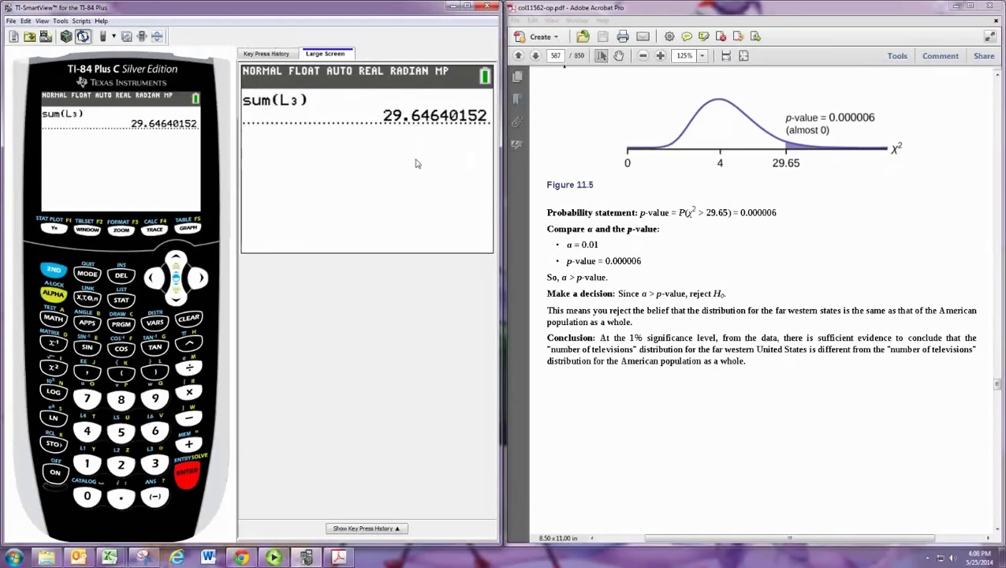
Paste and evaluate χ²cdf(29.65,10^99,4), giving a p-value of 5.766708839E-6
click(53, 271)
click(154, 322)
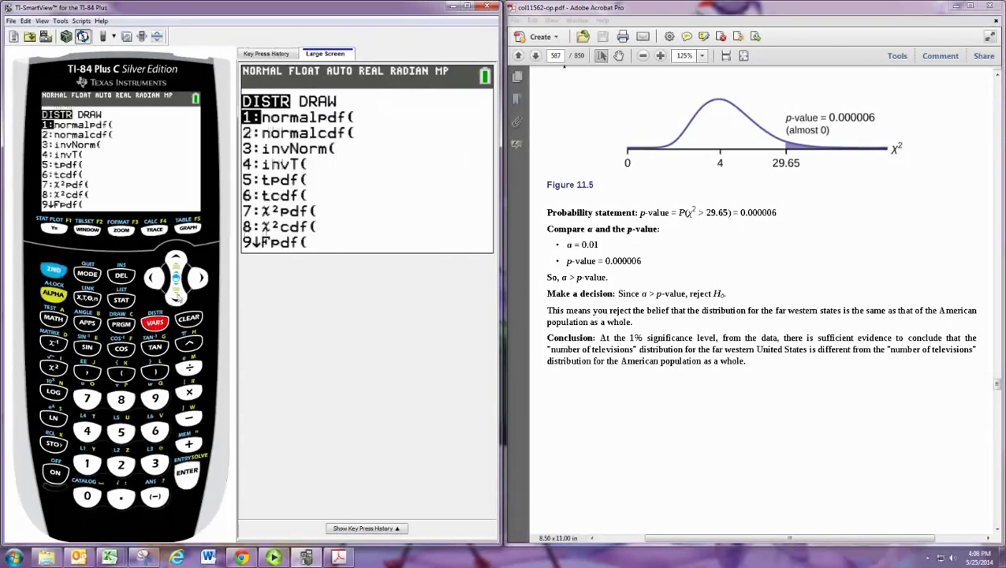
click(176, 296)
click(177, 302)
click(178, 303)
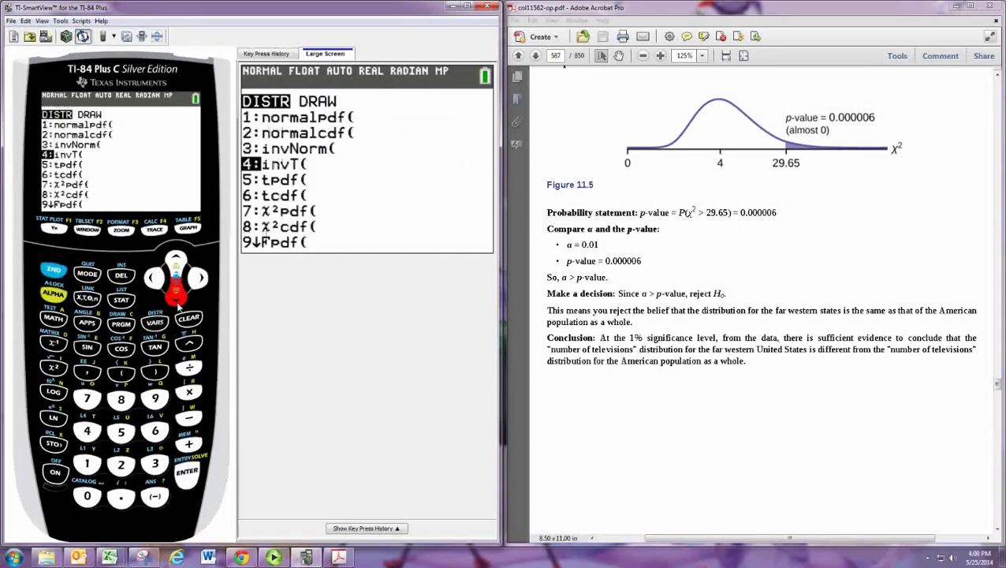
click(178, 303)
click(177, 303)
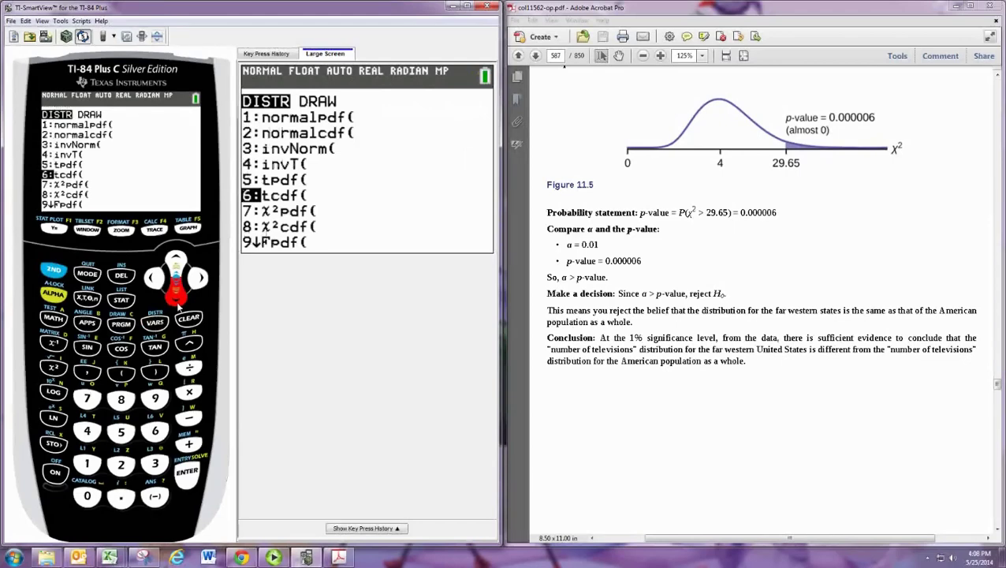
click(178, 302)
click(178, 303)
click(186, 471)
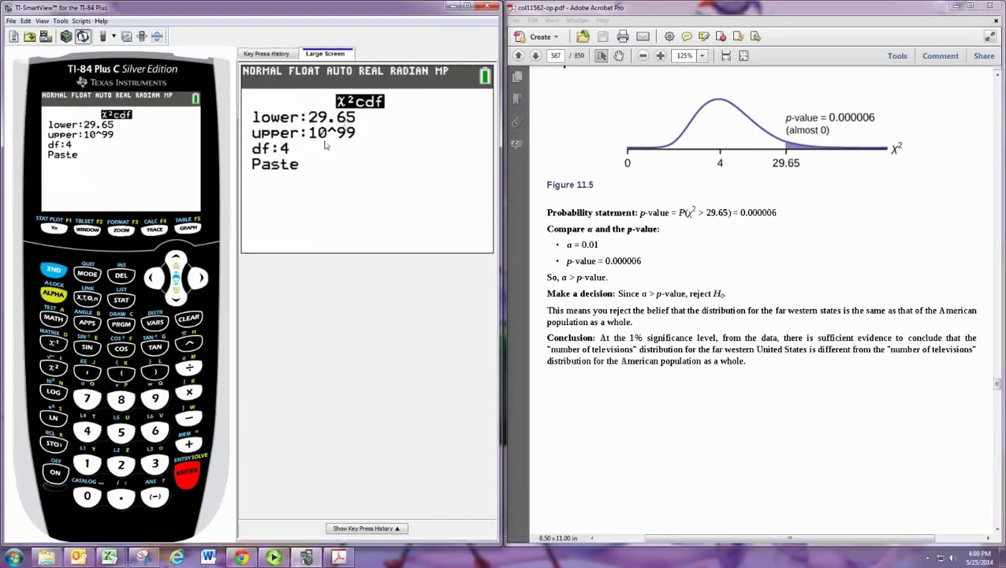
click(168, 294)
click(168, 293)
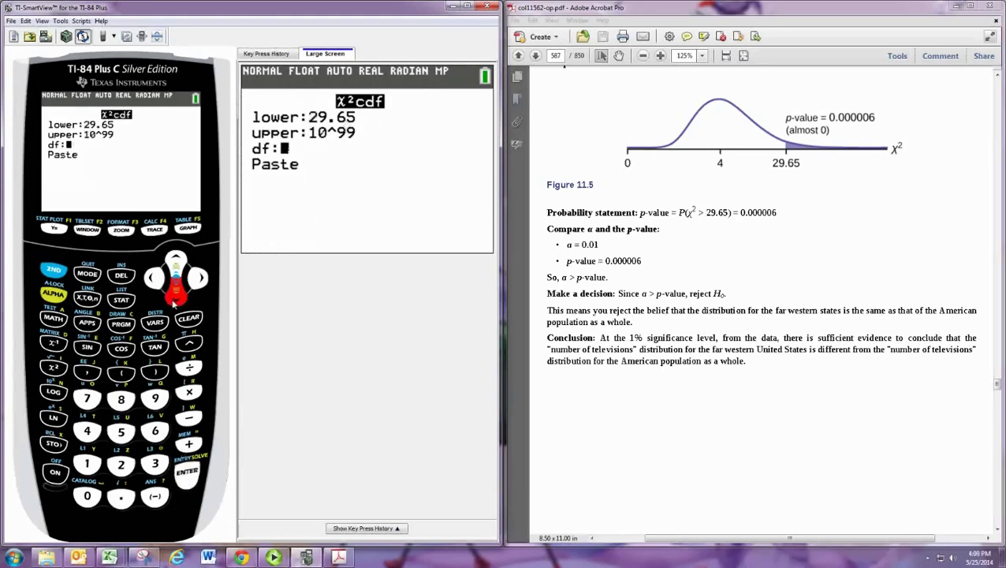
click(168, 293)
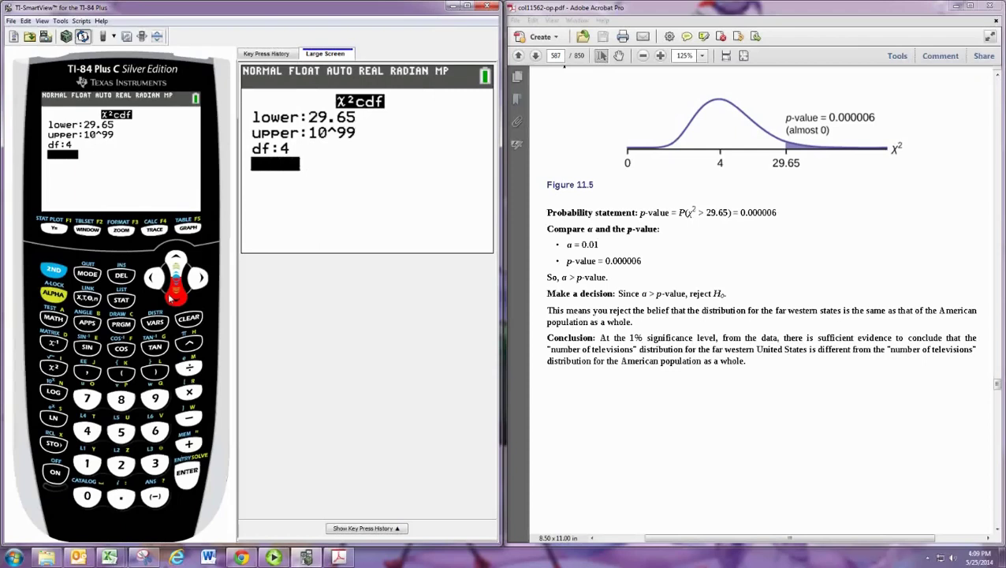
click(182, 474)
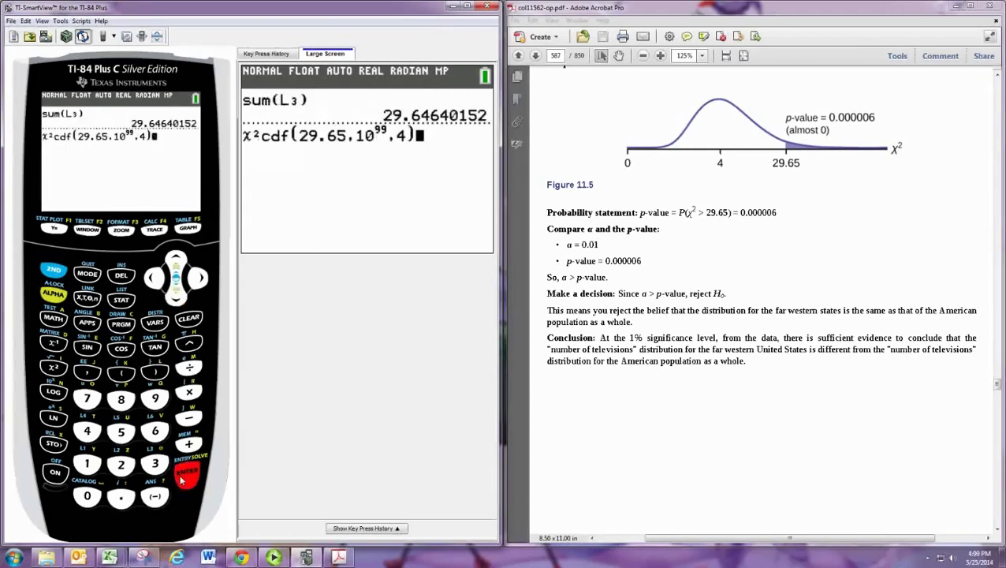
click(183, 475)
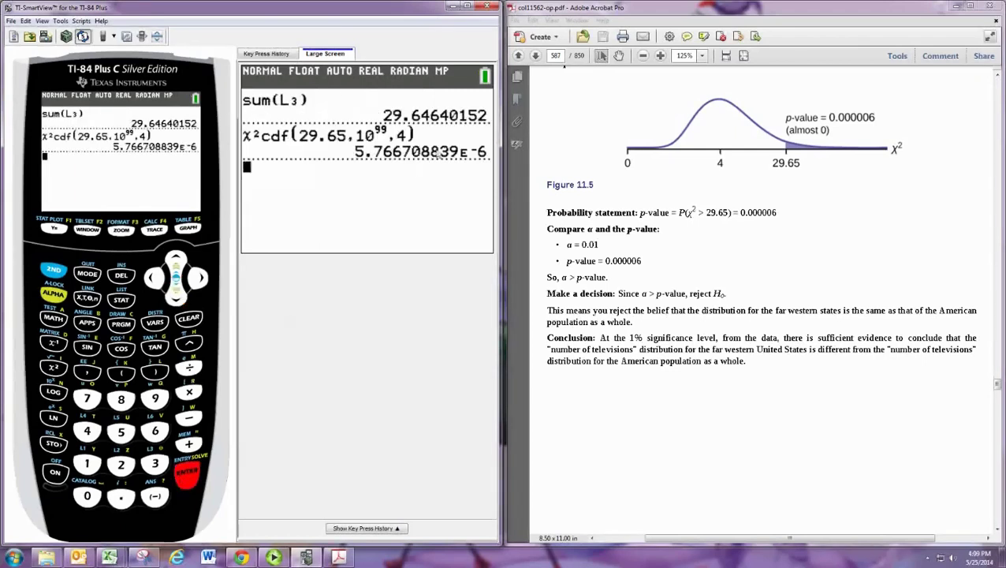